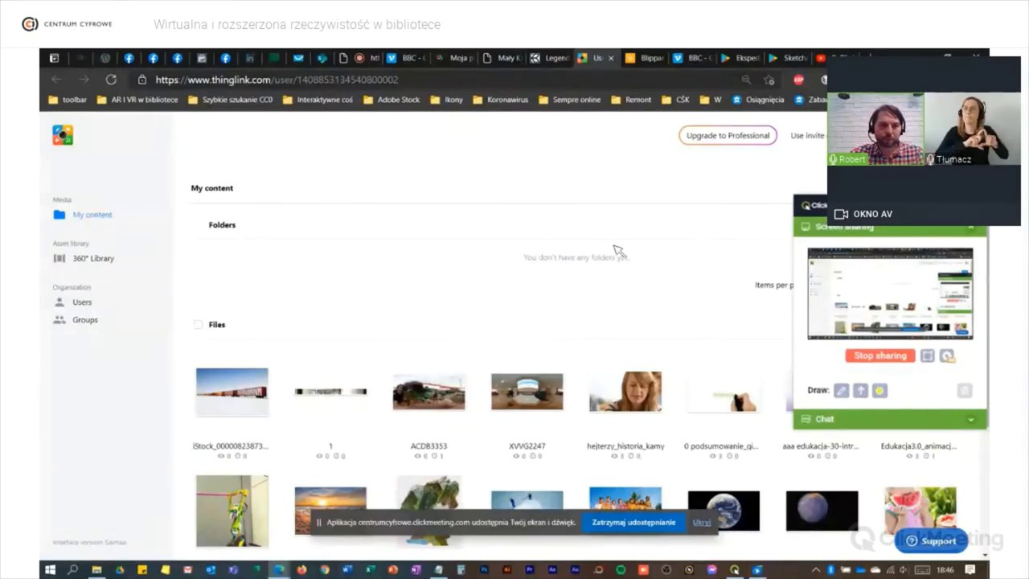
# Move the ClickMeeting panel aside and start creating new ThingLink content.
pyautogui.moveTo(812, 206); pyautogui.dragTo(395, 147)
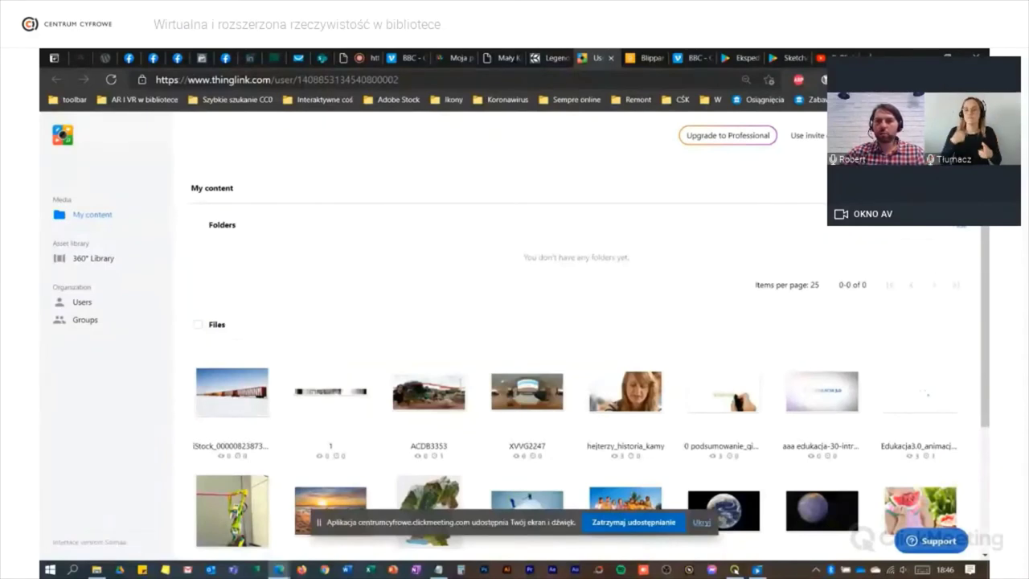
pyautogui.click(868, 135)
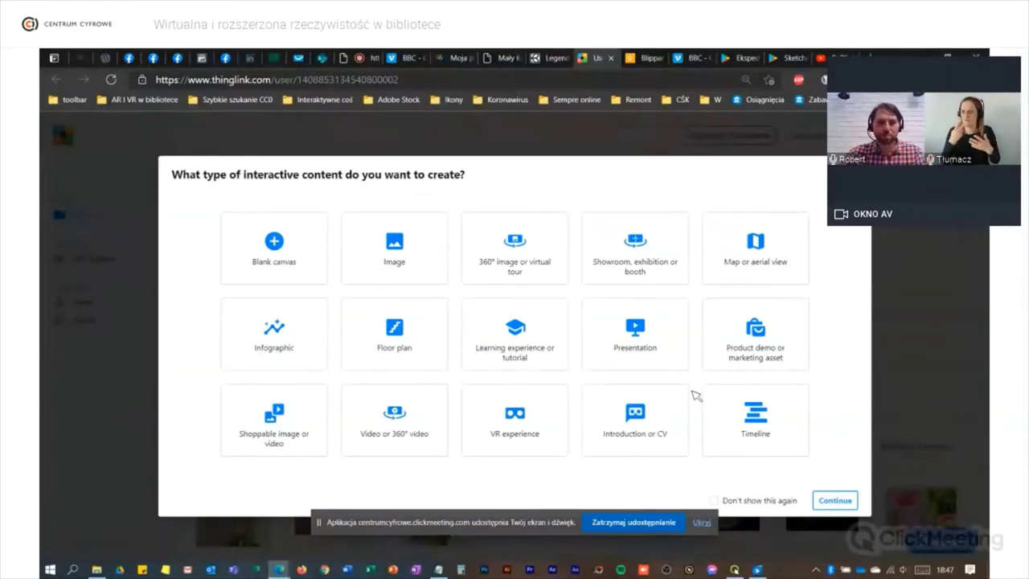
# Collapse screen sharing to the meeting chat and post thinglink.com there.
pyautogui.click(733, 569)
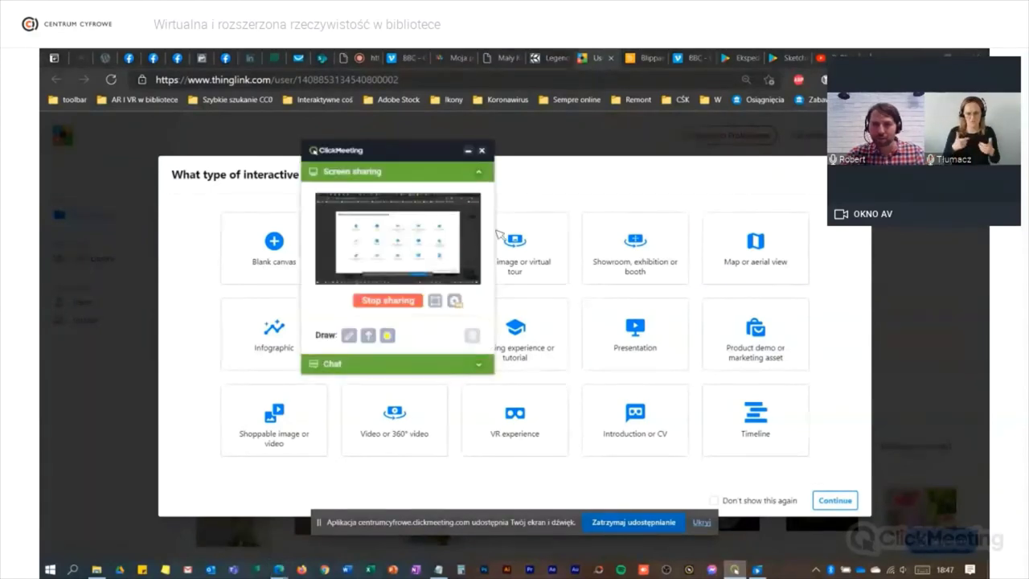
pyautogui.click(480, 364)
pyautogui.moveTo(448, 150); pyautogui.dragTo(890, 174)
pyautogui.click(794, 195)
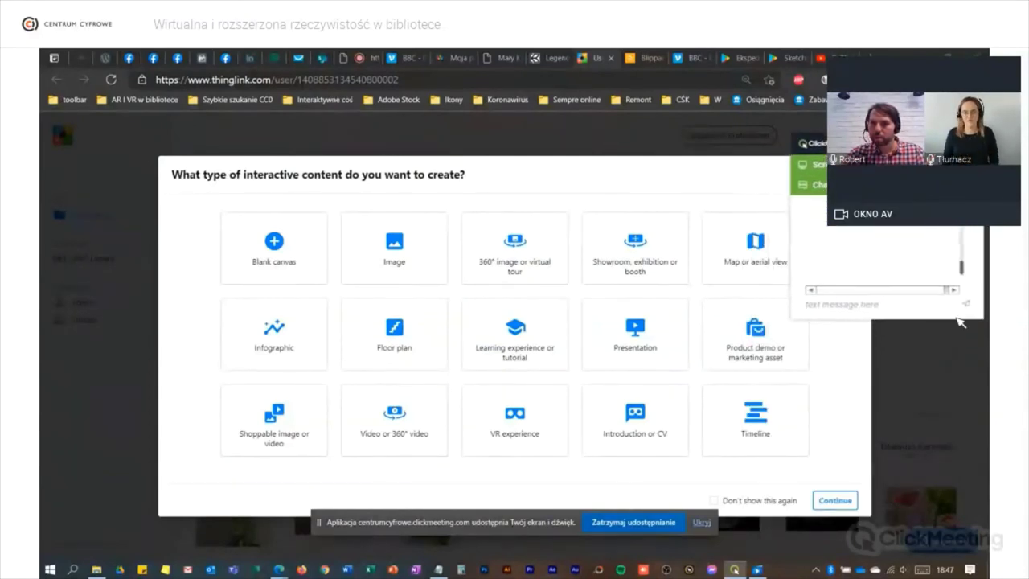
pyautogui.scroll(-5, 962, 273)
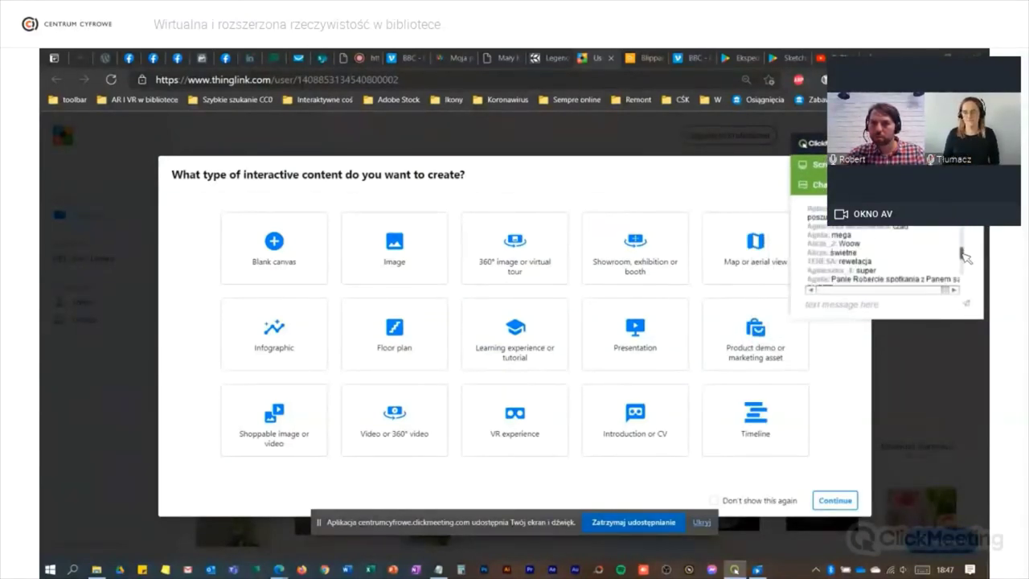
pyautogui.click(879, 310)
pyautogui.write('thinglink.com')
pyautogui.press('Return')
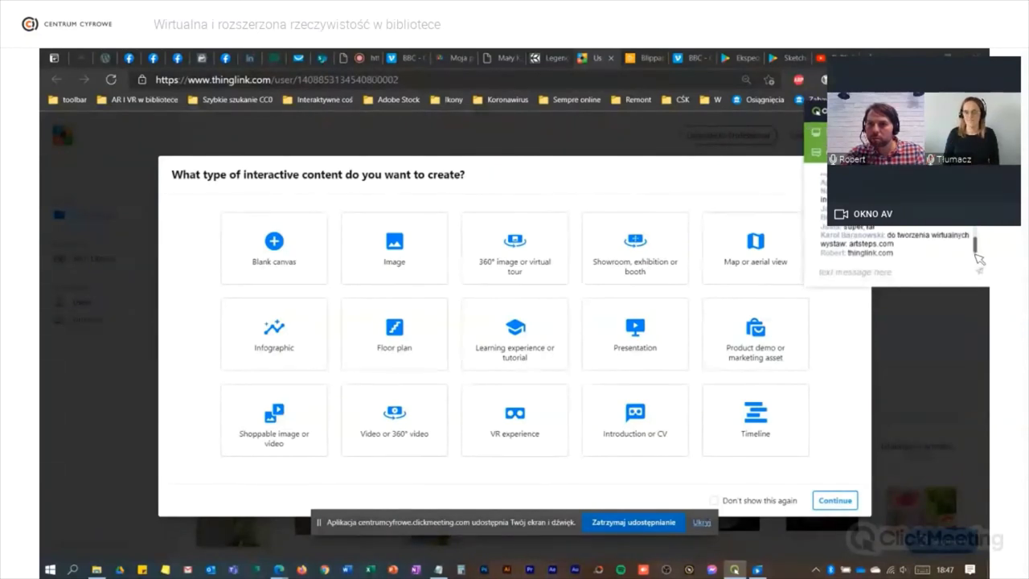
# Choose Image as the new ThingLink content type and continue.
pyautogui.click(890, 278)
pyautogui.scroll(-1, 898, 238)
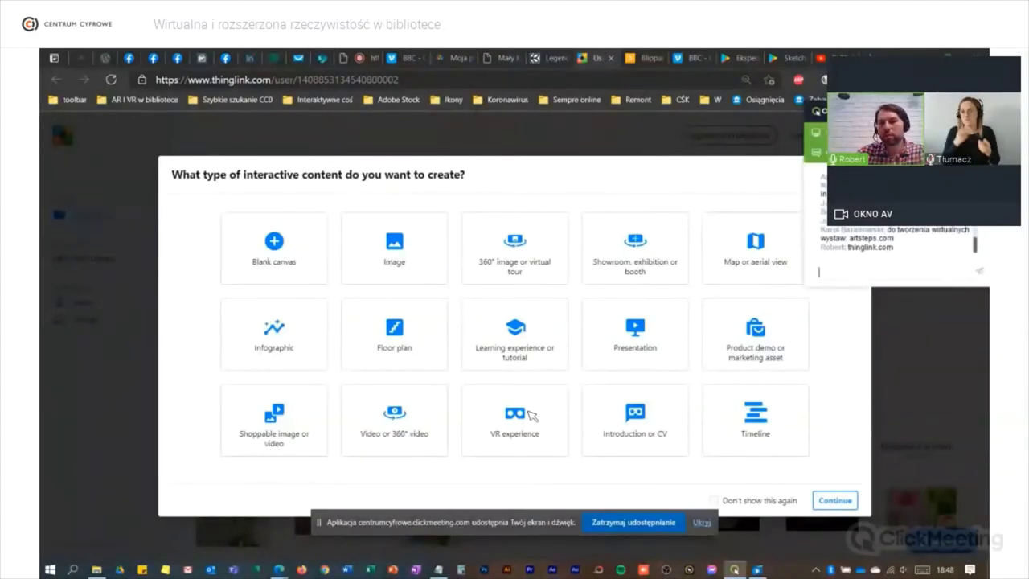
pyautogui.click(396, 253)
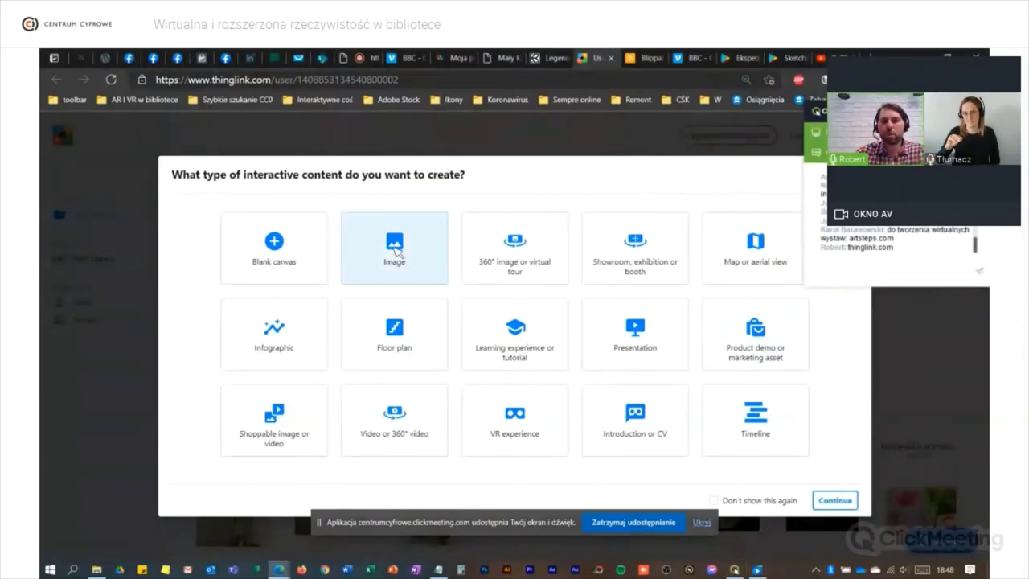
pyautogui.click(836, 500)
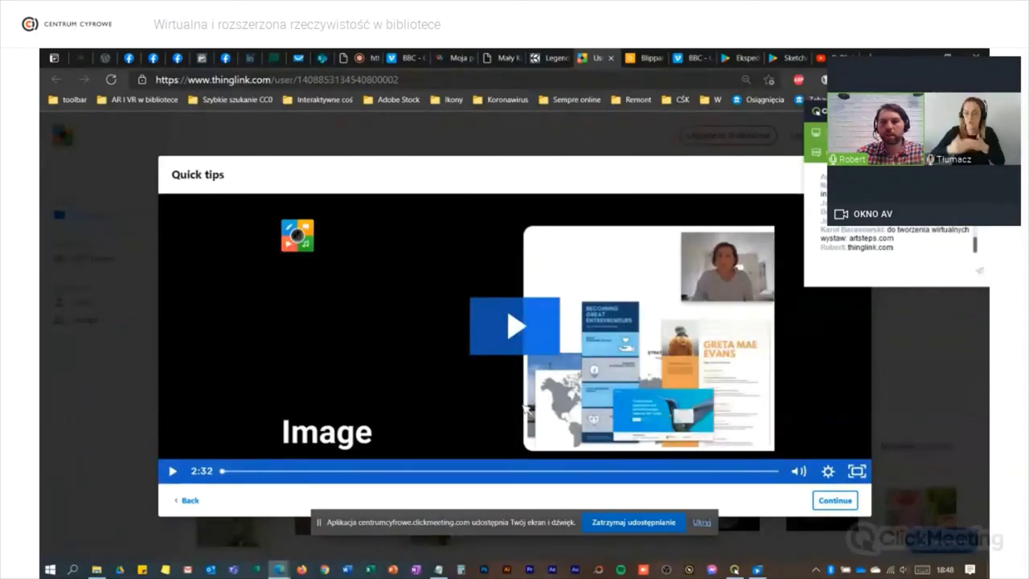
# Skip the quick tips and upload the red-haired girl photo from the Multimedia folder.
pyautogui.click(836, 502)
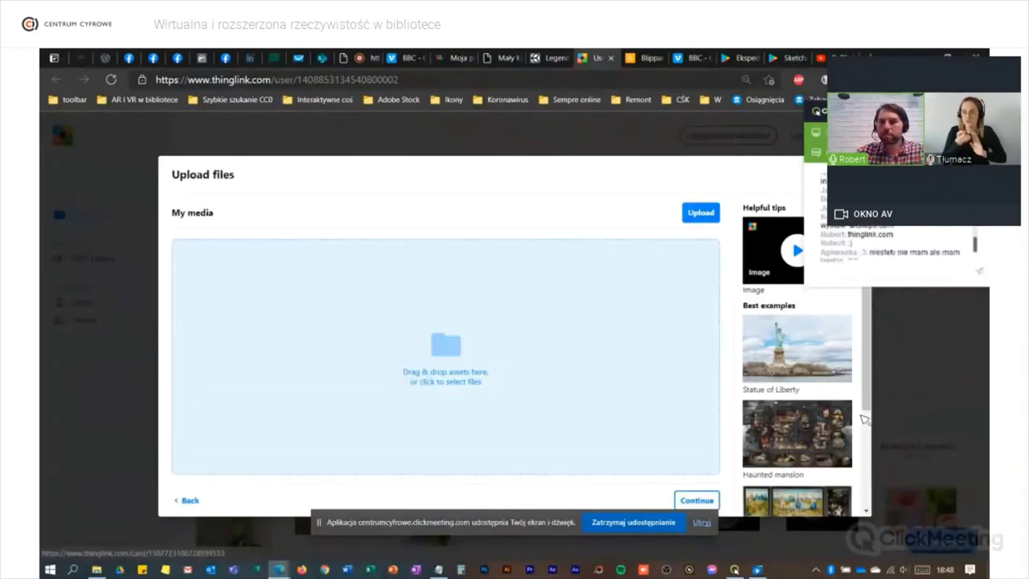
pyautogui.click(977, 249)
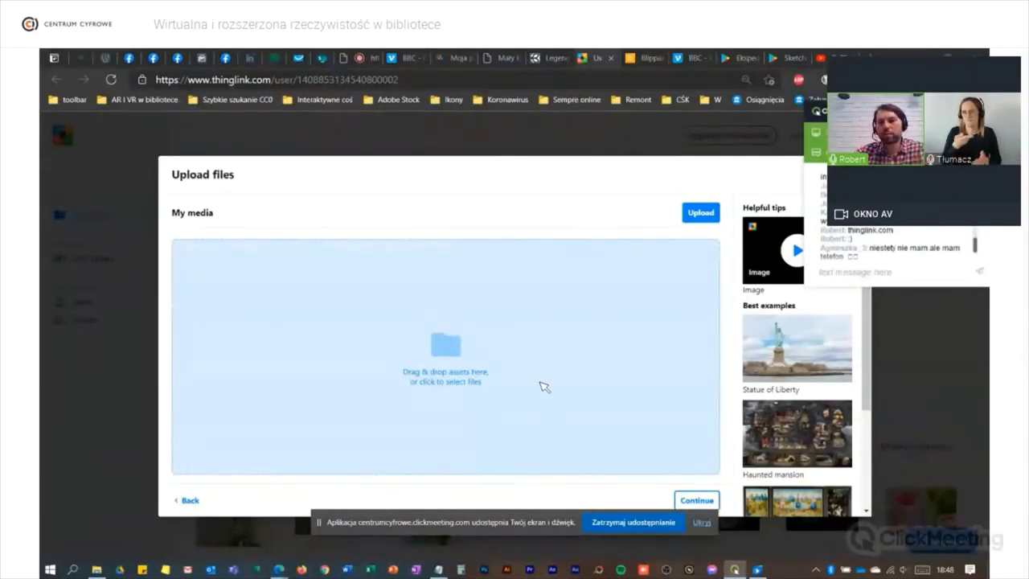
pyautogui.click(456, 347)
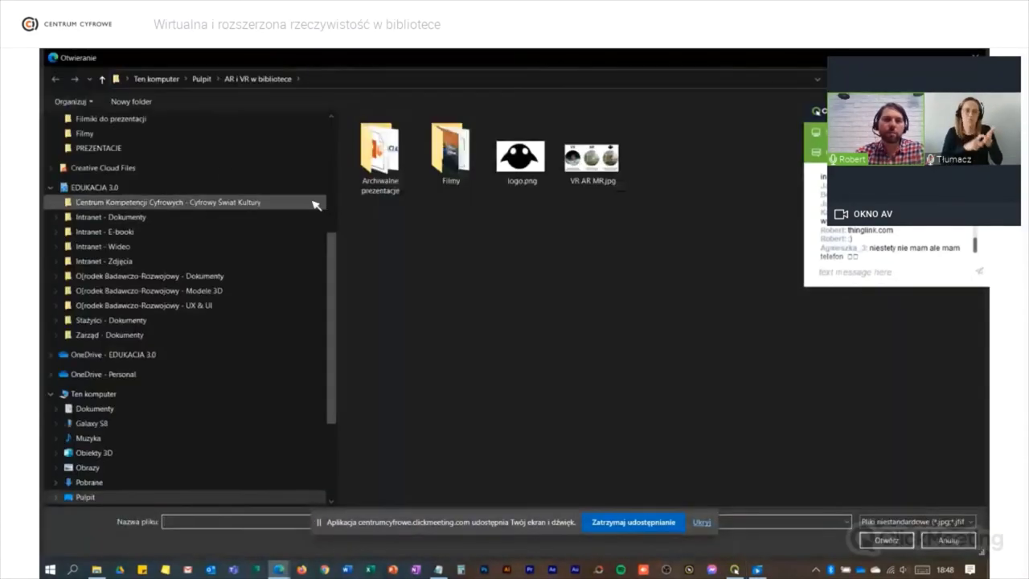
pyautogui.scroll(2, 133, 197)
pyautogui.scroll(3, 133, 197)
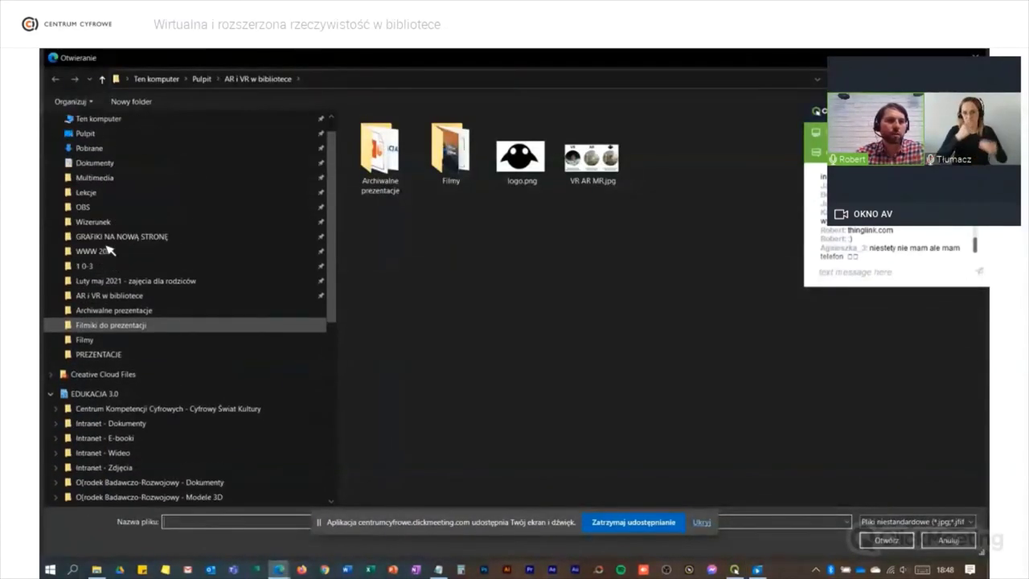
pyautogui.click(98, 204)
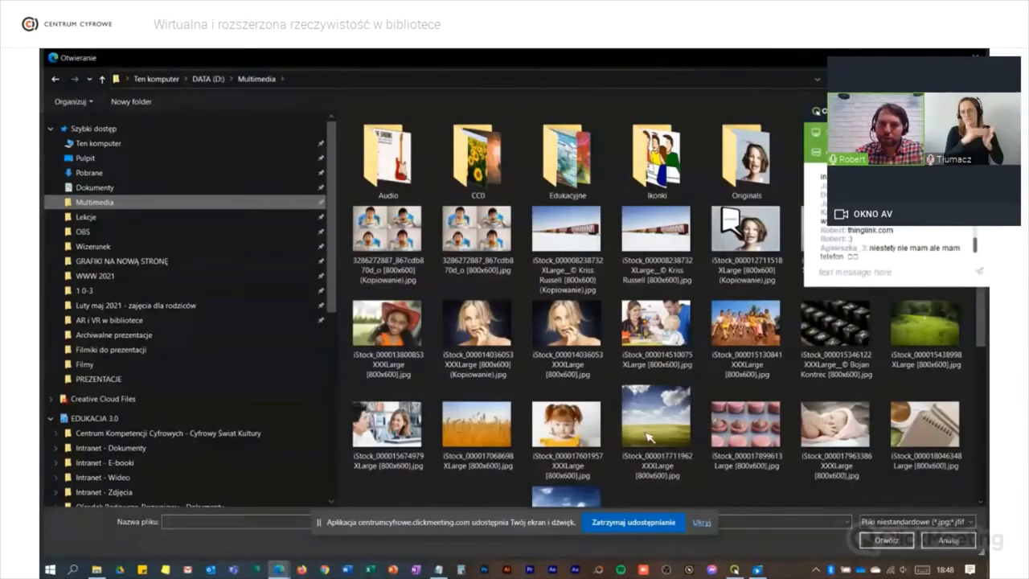
pyautogui.doubleClick(572, 429)
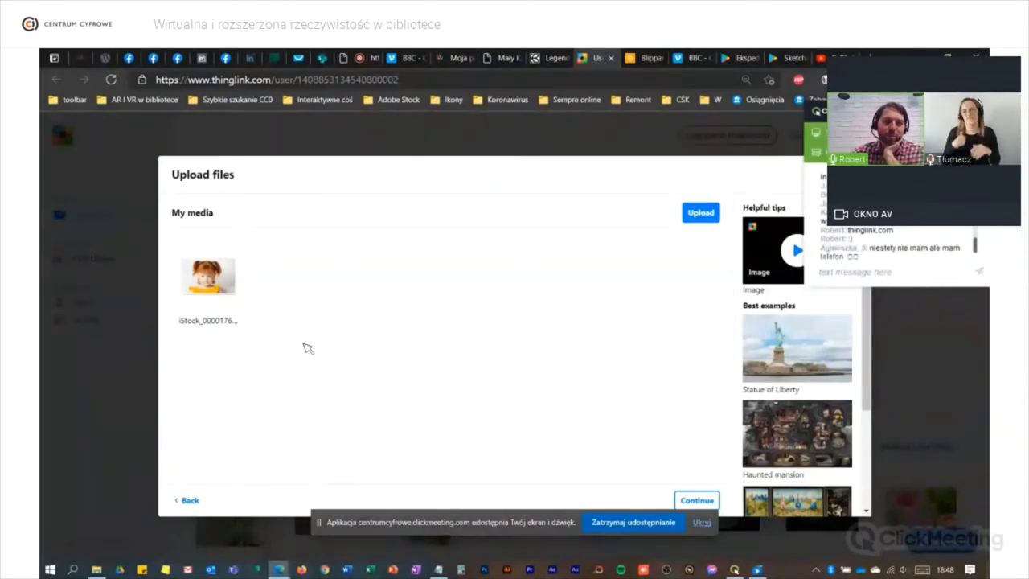
pyautogui.click(698, 500)
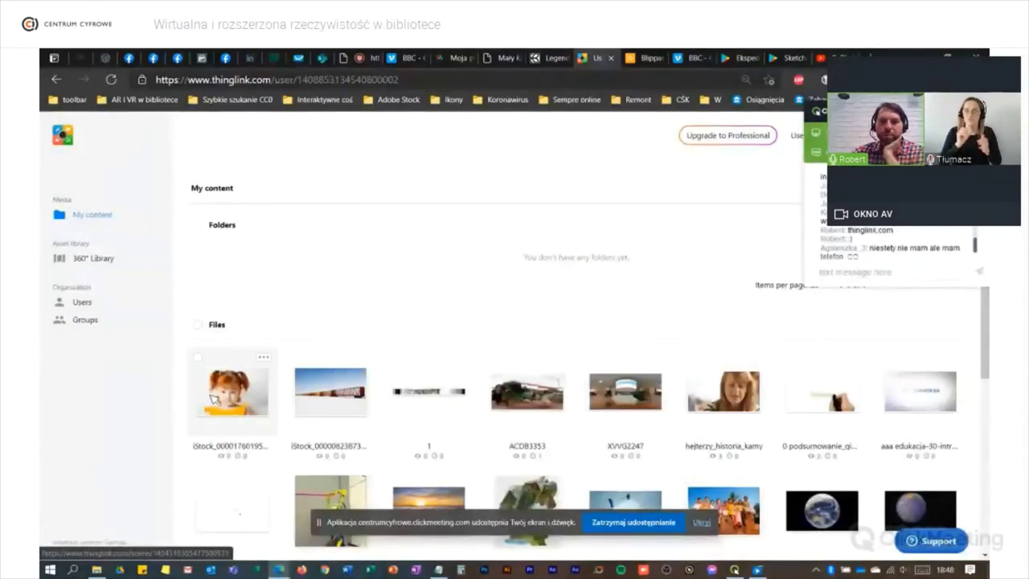
# Open the uploaded girl photo for editing, moving the chat window off the webcam view.
pyautogui.click(243, 398)
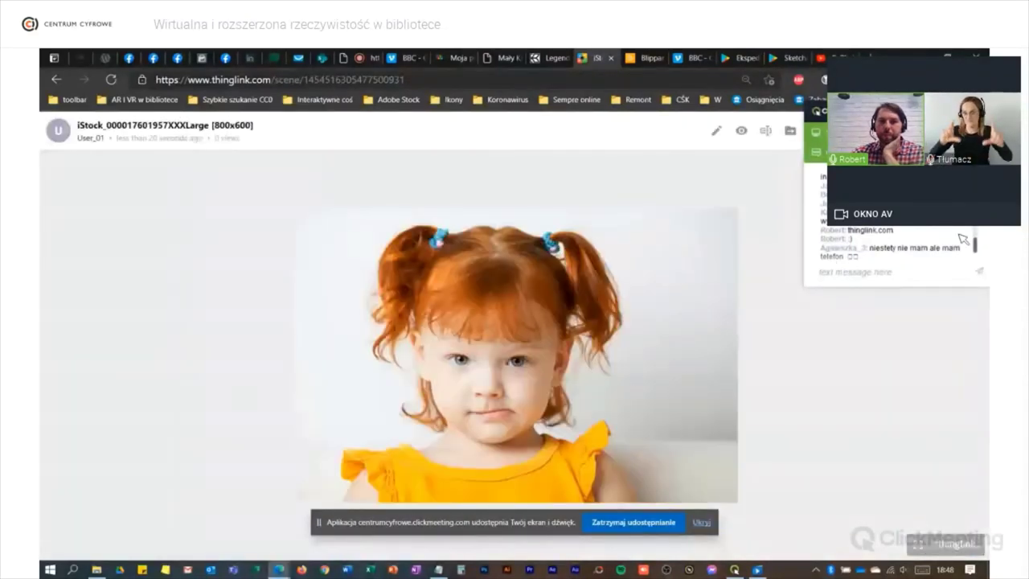
pyautogui.click(981, 252)
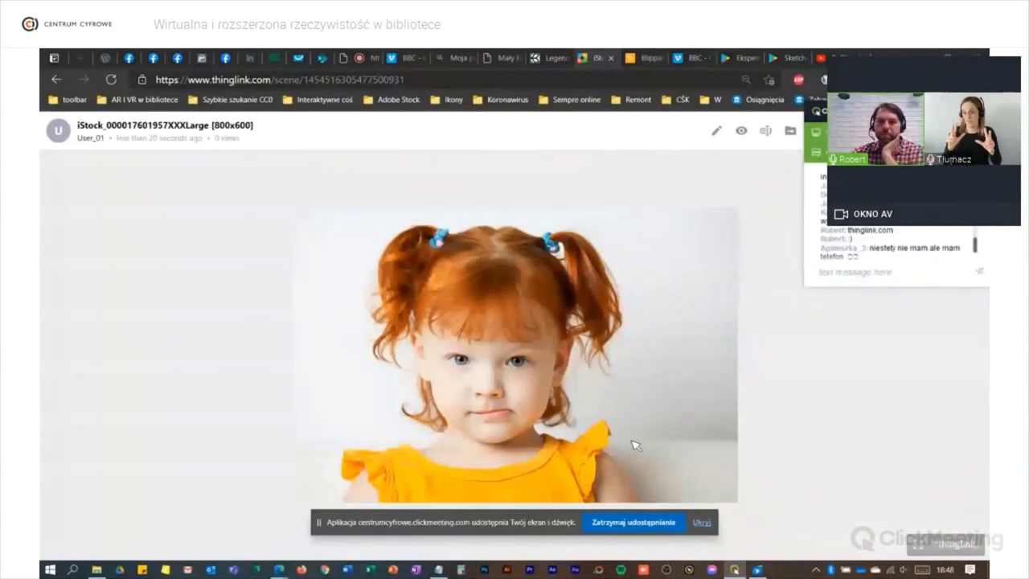
pyautogui.moveTo(816, 111); pyautogui.dragTo(800, 194)
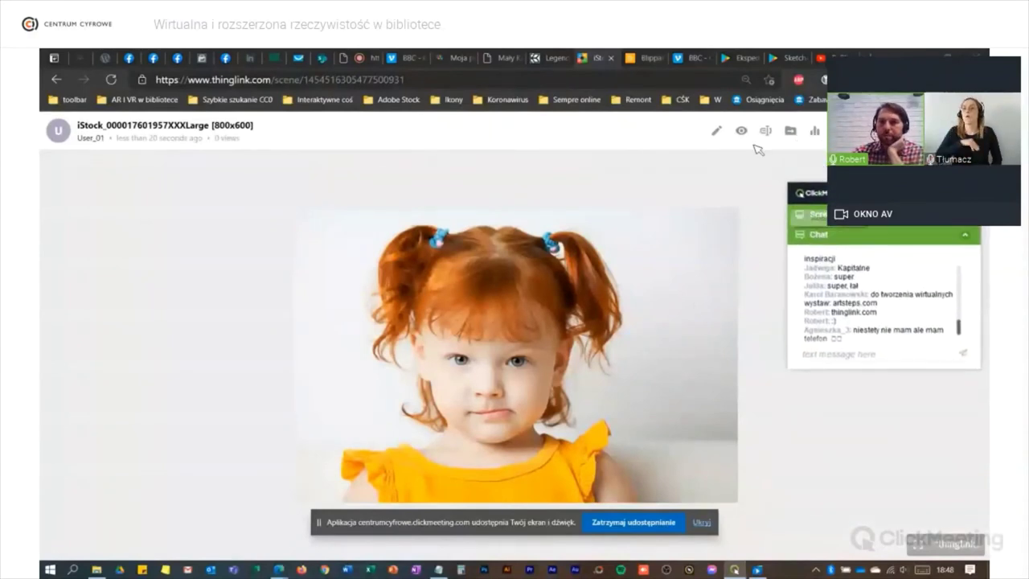
pyautogui.click(716, 133)
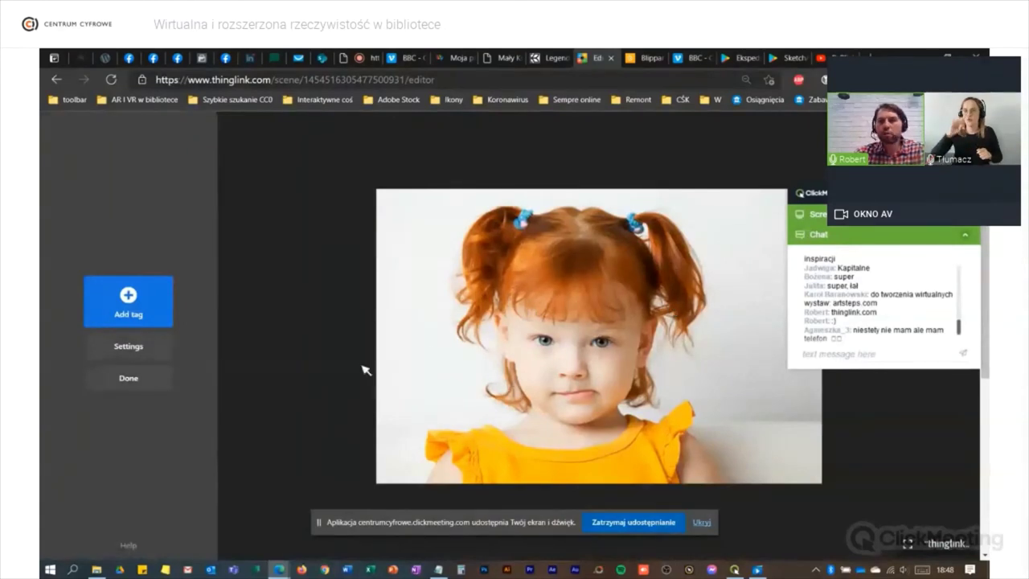
# Add a text-and-media tag titled 'Pozdrawiam:)' with a red heart icon.
pyautogui.click(128, 301)
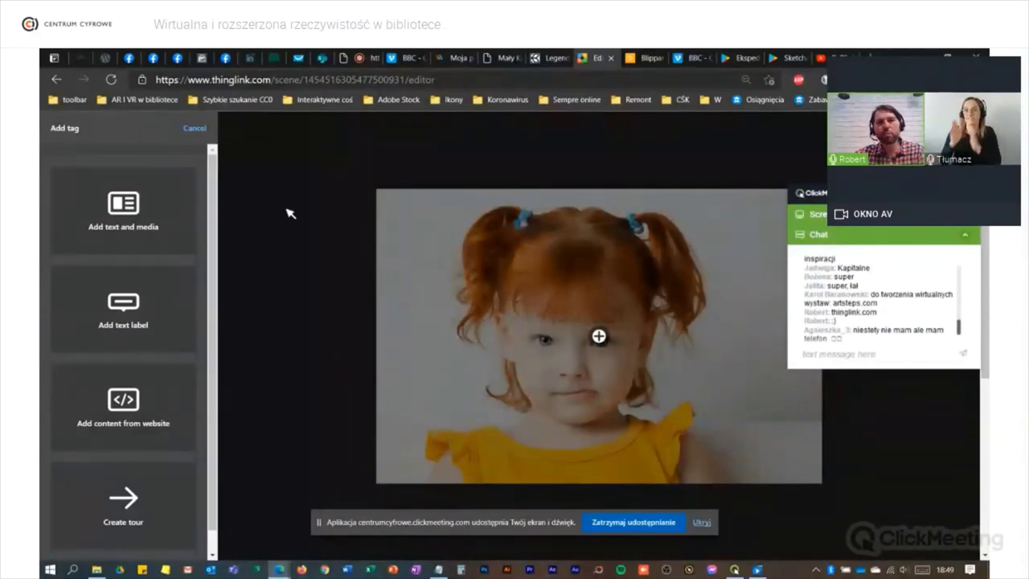
pyautogui.click(128, 219)
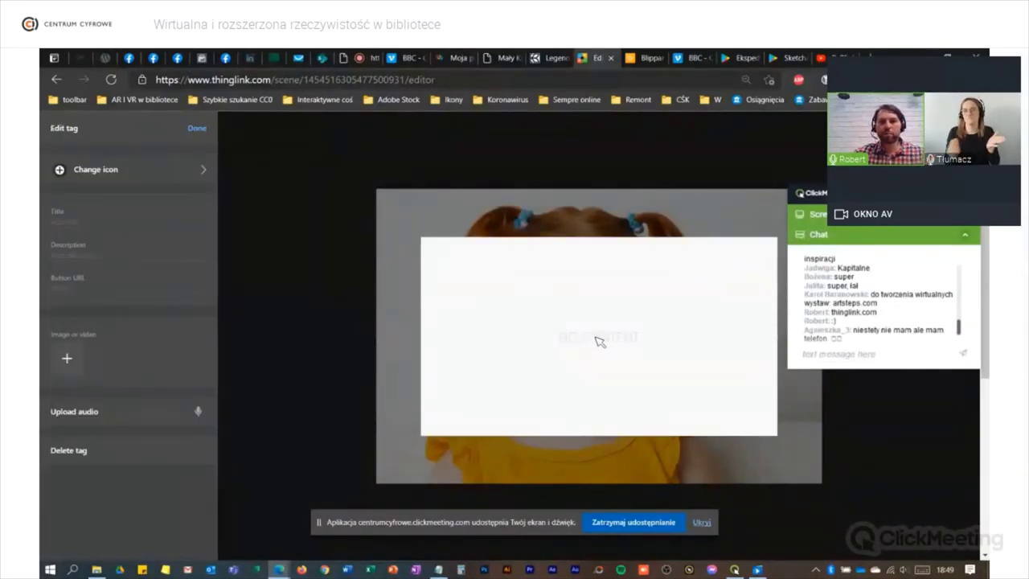
pyautogui.click(102, 228)
pyautogui.write('Pozdrawiam:)')
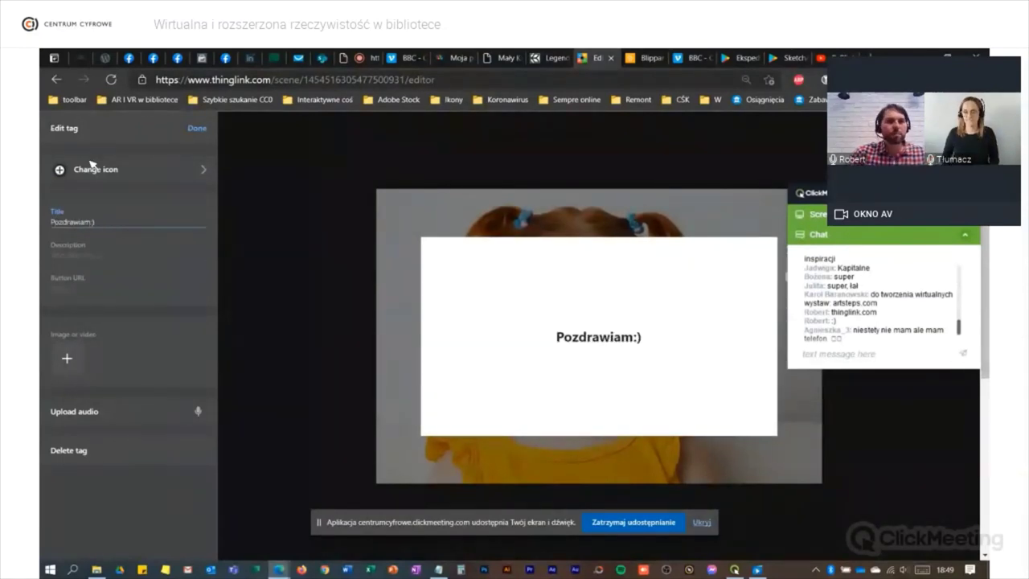
pyautogui.click(62, 170)
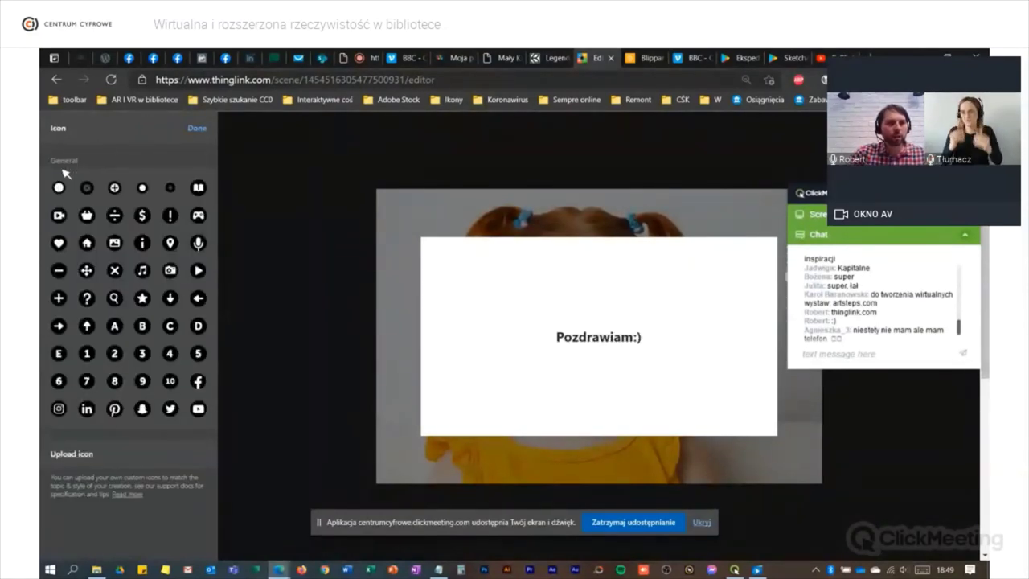
pyautogui.click(60, 243)
pyautogui.click(86, 271)
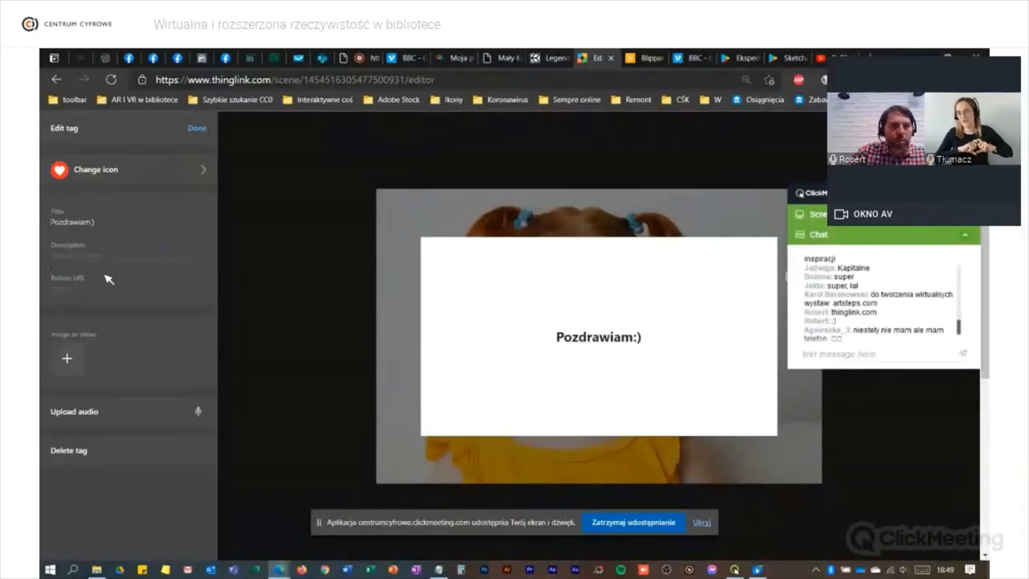
# Give the heart tag a greeting description and a sky-and-grass photo, then save and reposition it.
pyautogui.click(83, 256)
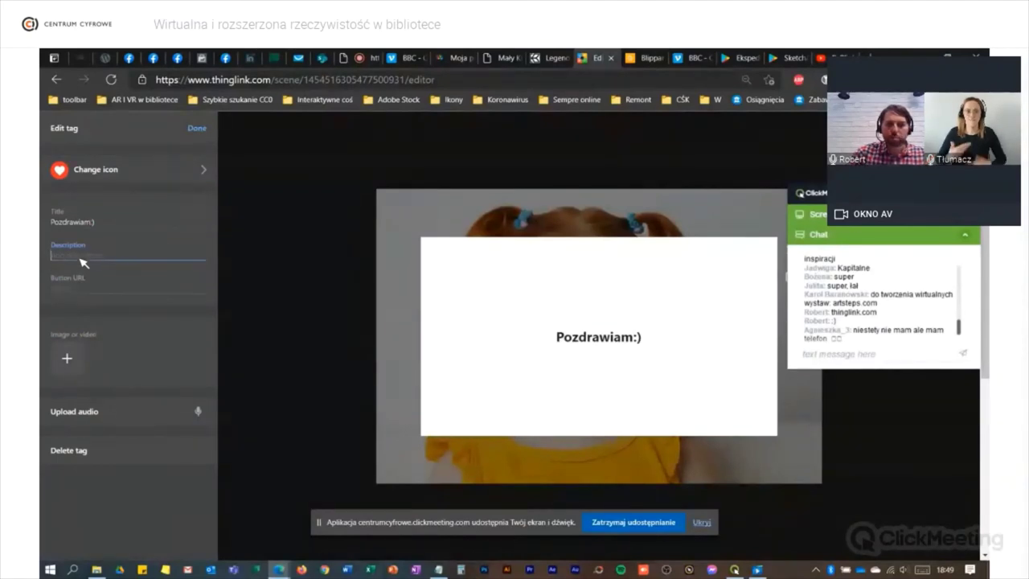
pyautogui.write('I')
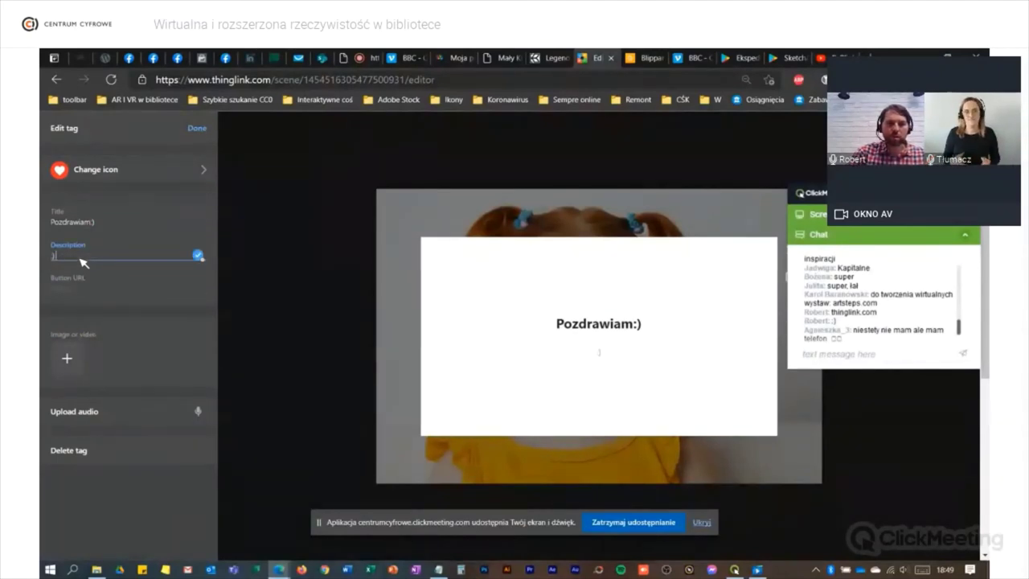
pyautogui.write('mogę, że )jest mi miło')
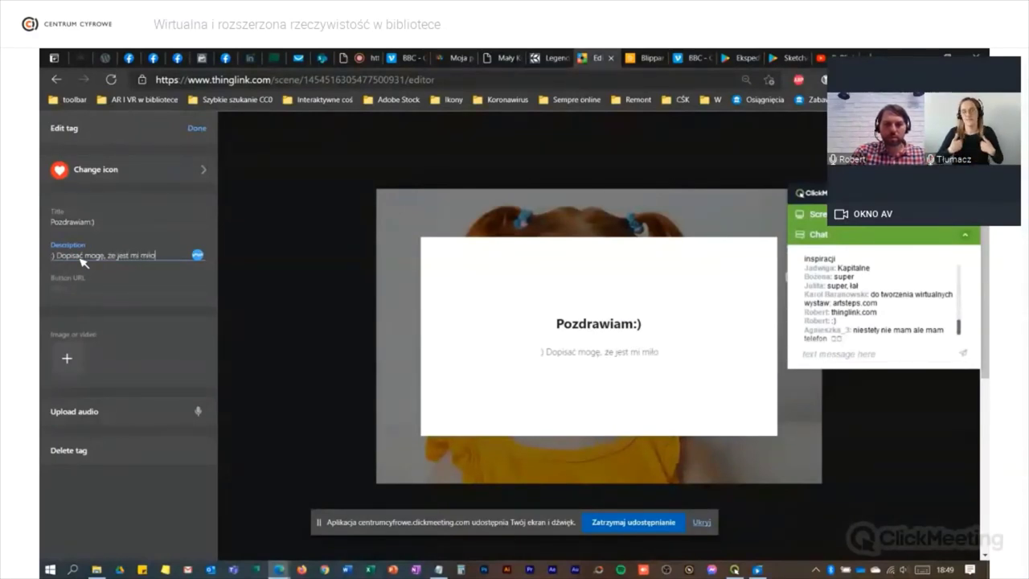
pyautogui.write(' spotkać się z')
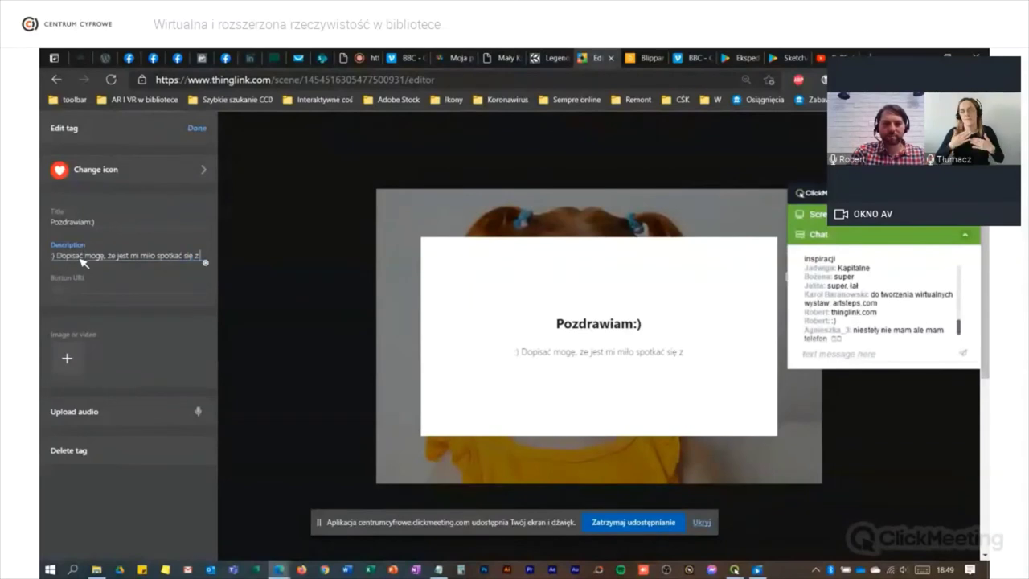
pyautogui.write(' Państwem )')
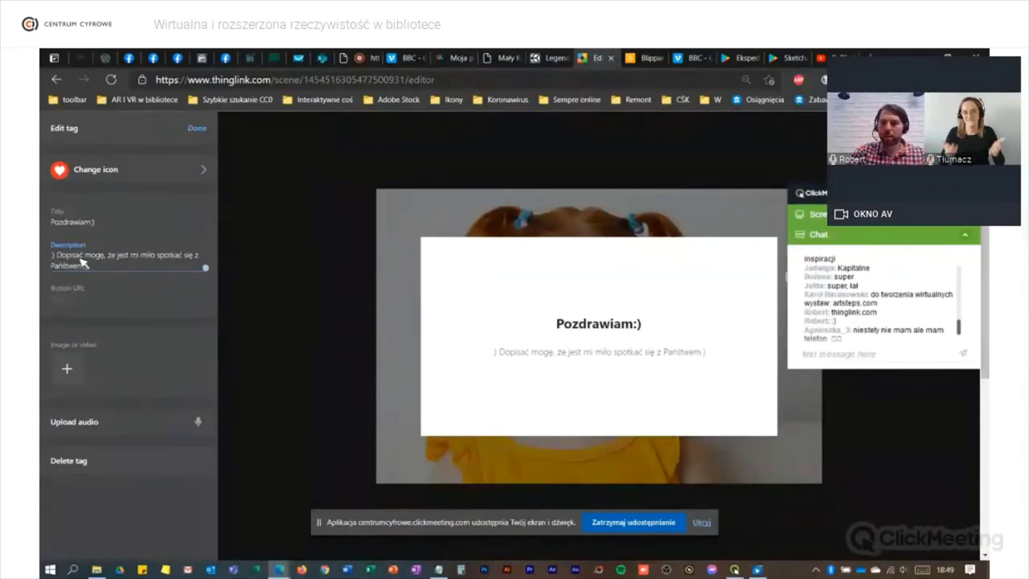
pyautogui.click(71, 370)
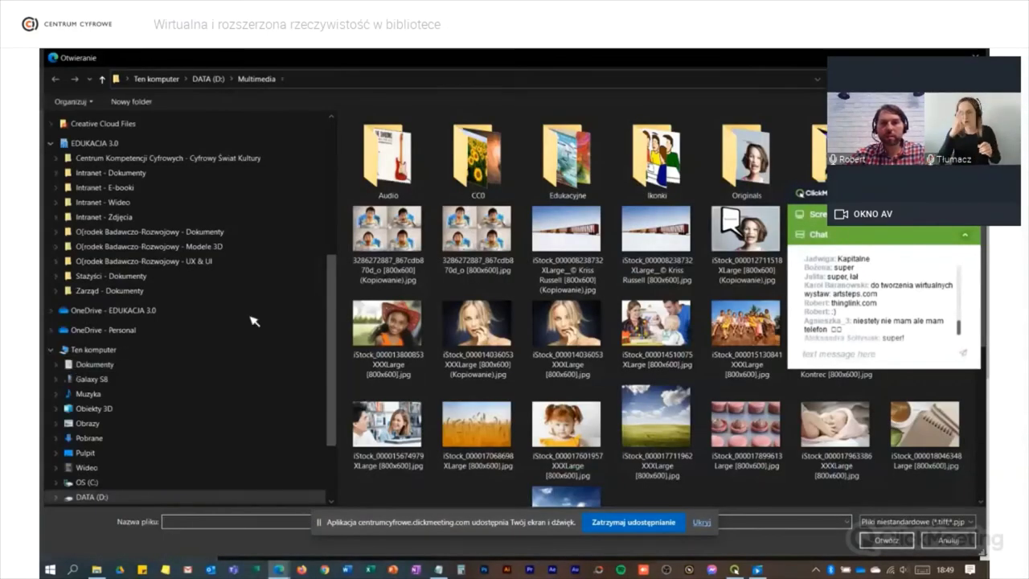
pyautogui.doubleClick(640, 430)
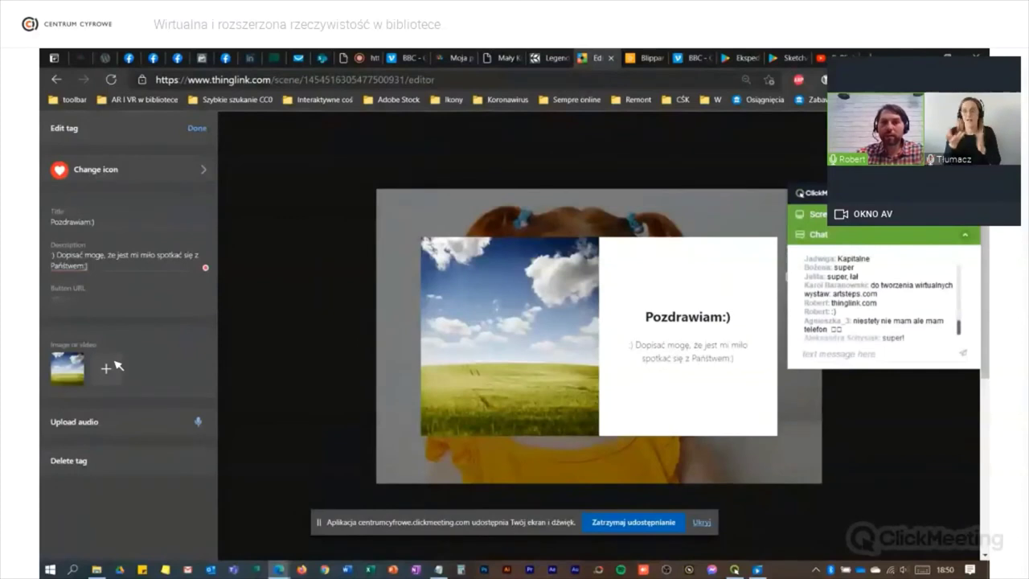
pyautogui.click(197, 129)
pyautogui.moveTo(603, 338); pyautogui.dragTo(413, 232)
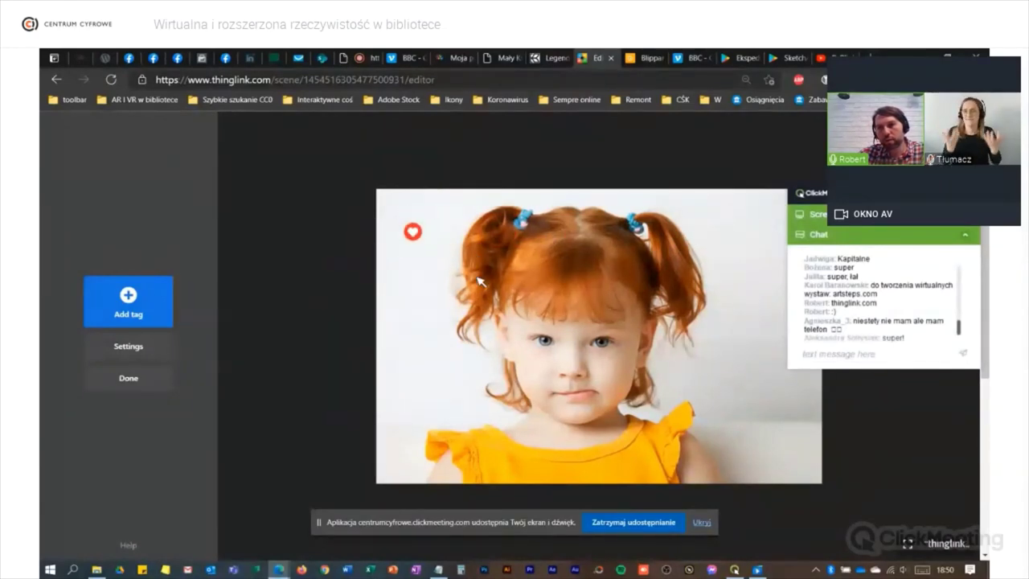
# Place the heart tag on the yellow dress and add a top-right tour tag linking to the train scene.
pyautogui.moveTo(412, 231); pyautogui.dragTo(472, 436)
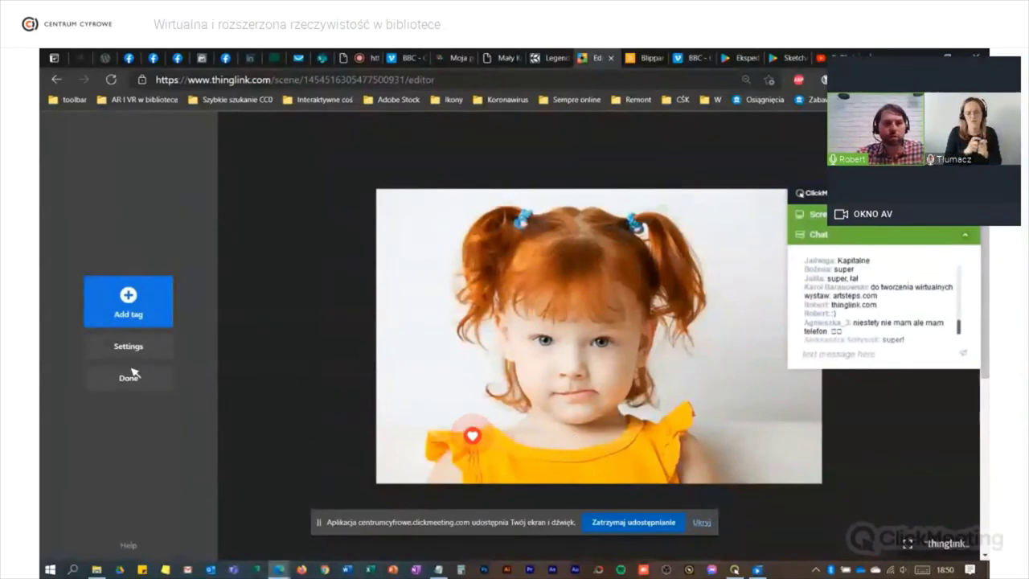
pyautogui.click(132, 303)
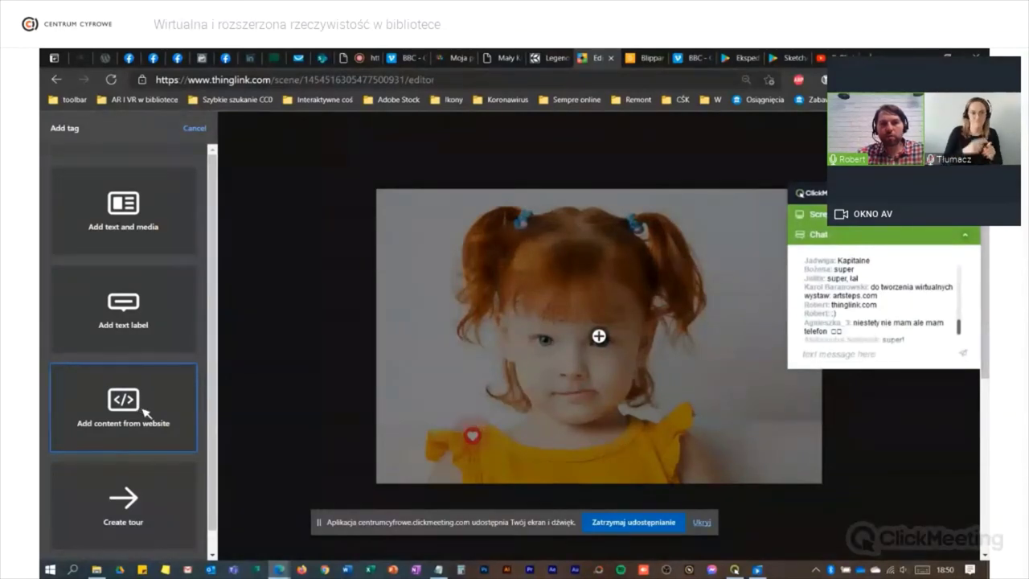
pyautogui.click(135, 511)
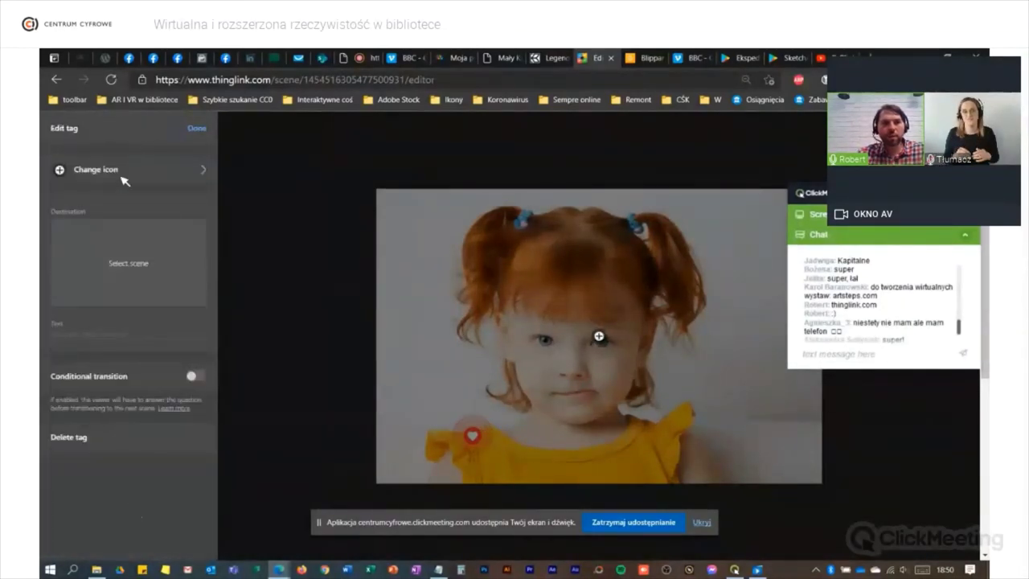
pyautogui.click(116, 265)
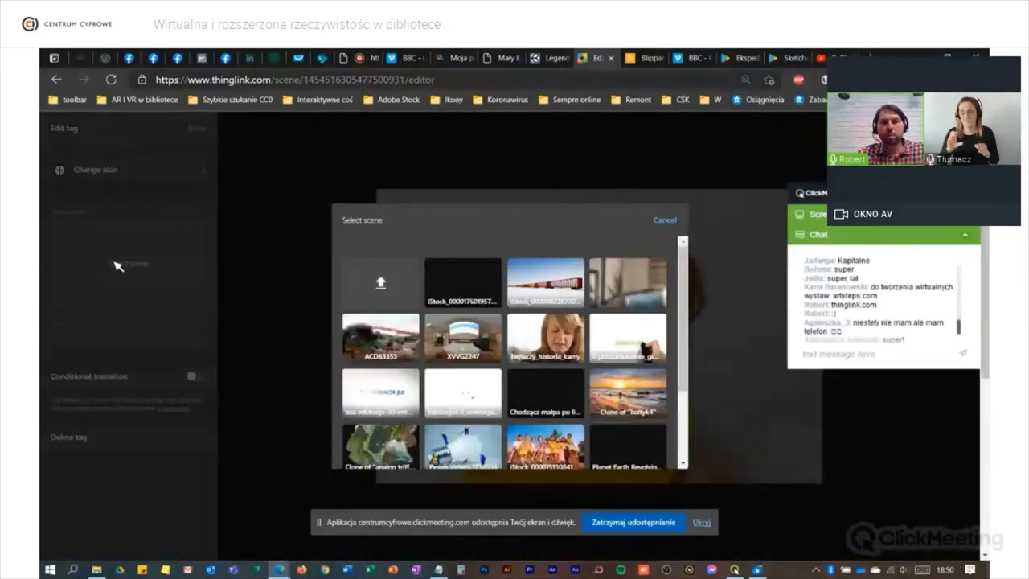
pyautogui.click(554, 292)
pyautogui.moveTo(599, 342)
pyautogui.mouseDown()
pyautogui.moveTo(684, 340)
pyautogui.moveTo(746, 217)
pyautogui.mouseUp()
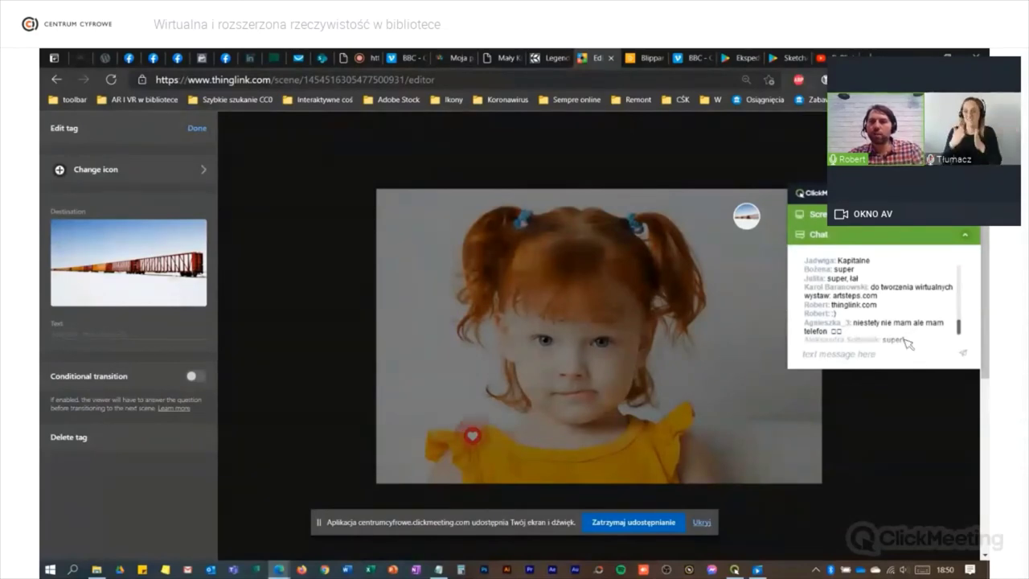
pyautogui.click(197, 130)
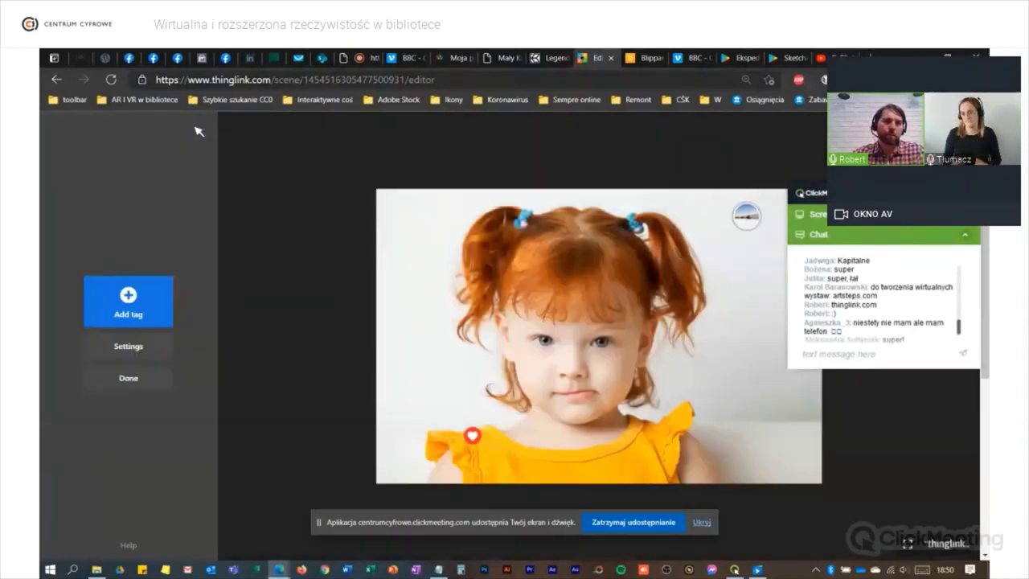
# Leave the editor, copy the scene's share link and post it in the meeting chat.
pyautogui.click(151, 384)
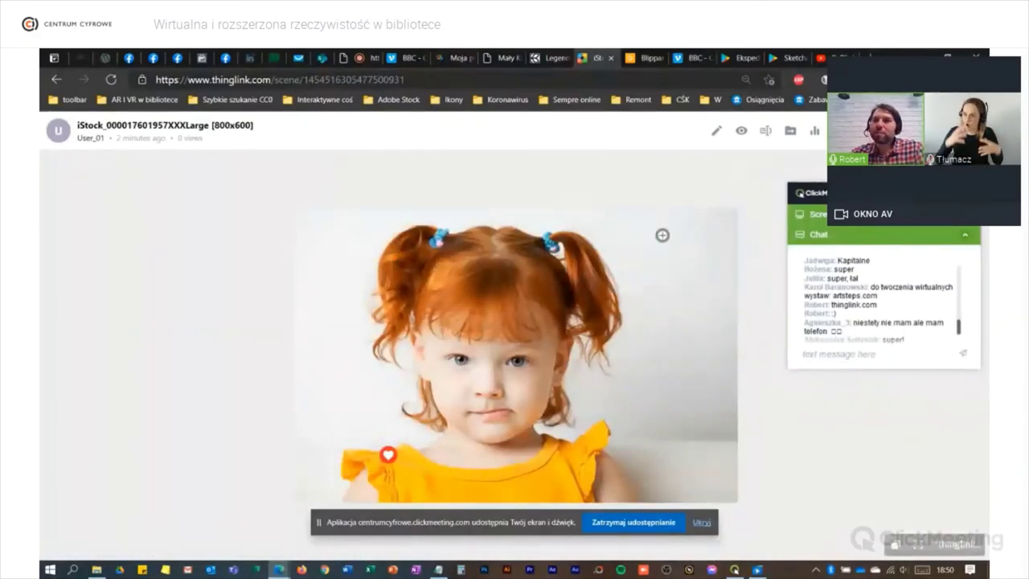
pyautogui.click(661, 234)
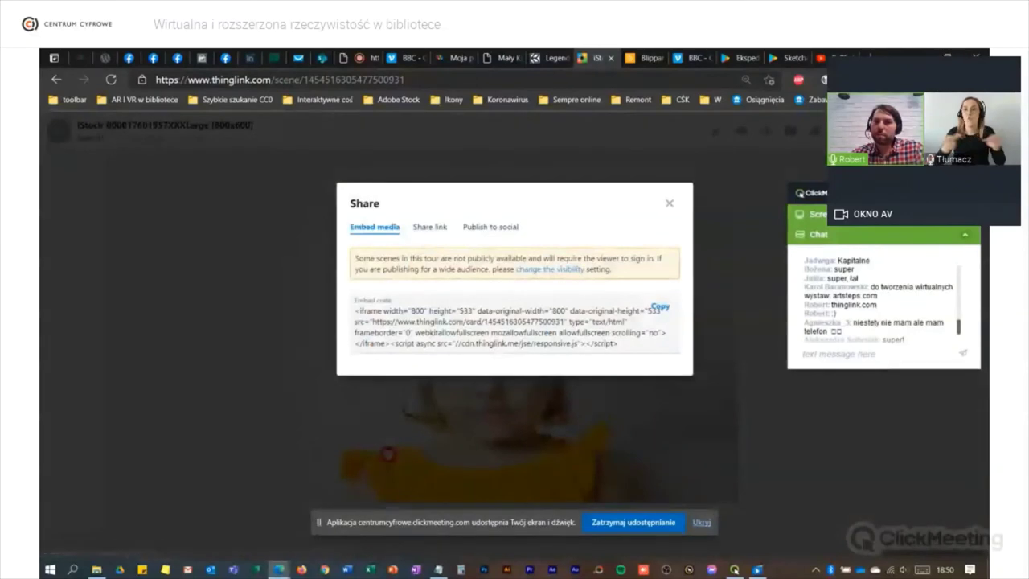
pyautogui.click(431, 227)
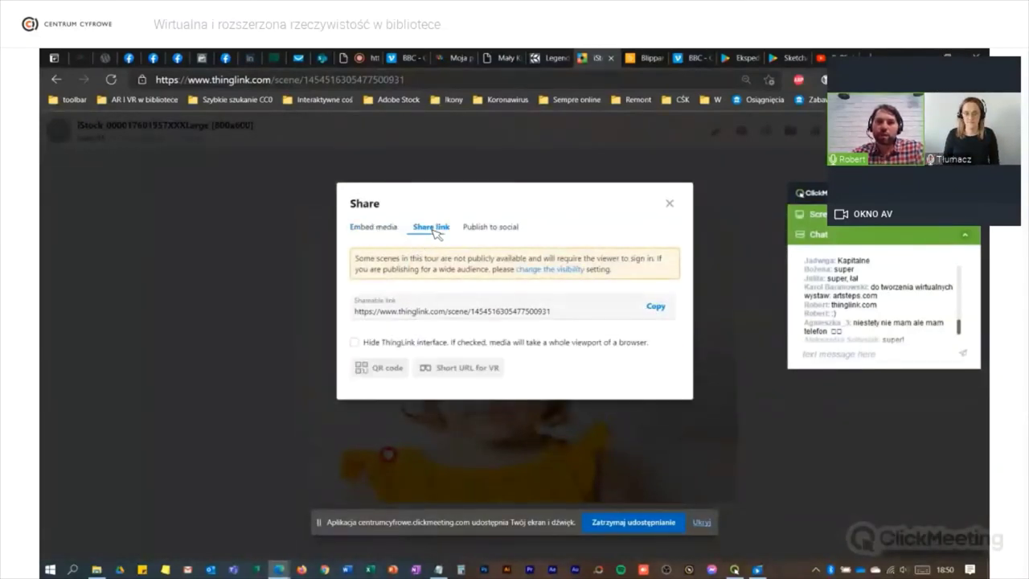
pyautogui.click(655, 308)
pyautogui.hotkey('ctrl', 'c')
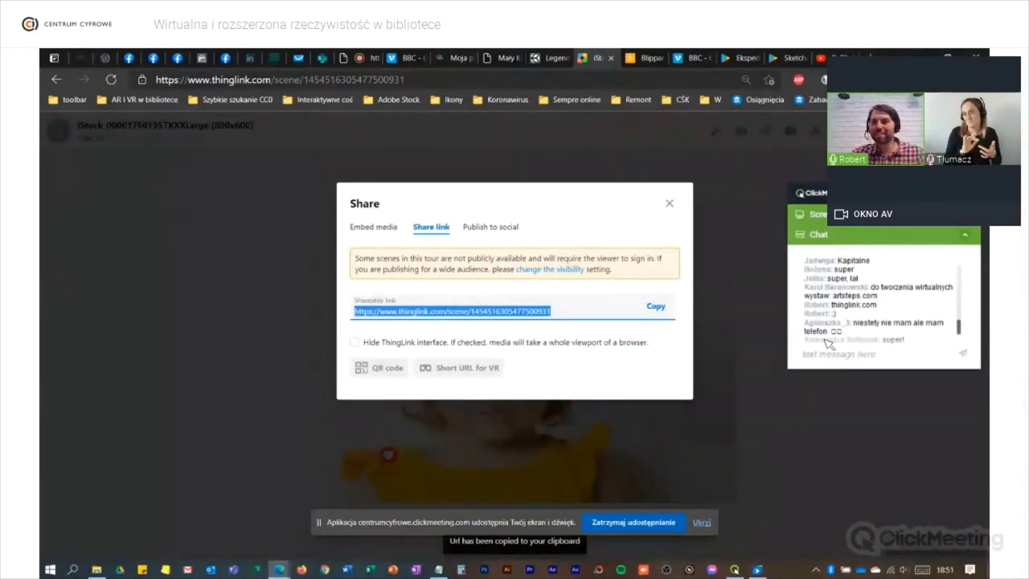
pyautogui.click(847, 359)
pyautogui.hotkey('ctrl', 'v')
pyautogui.press('Return')
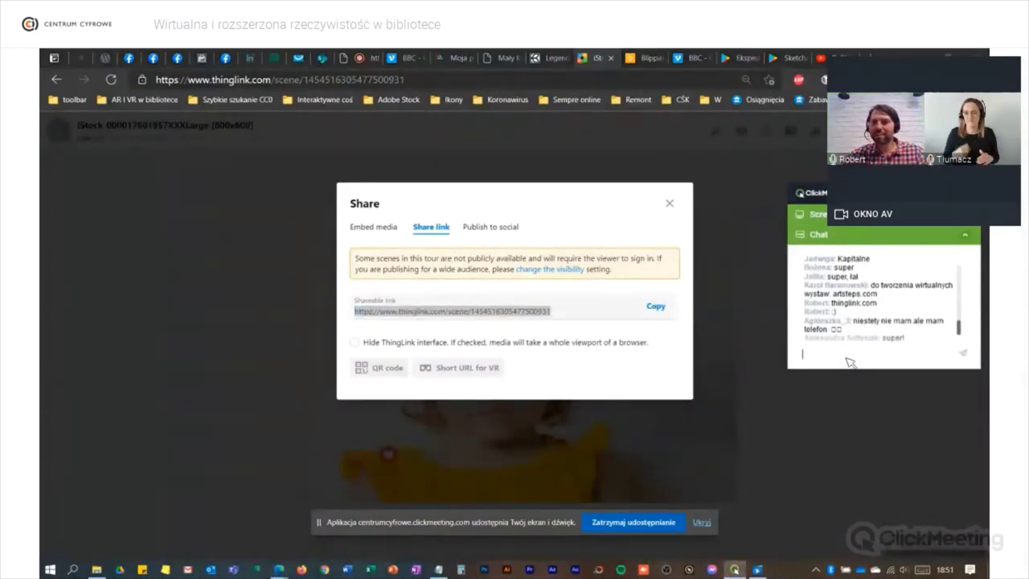
pyautogui.click(669, 204)
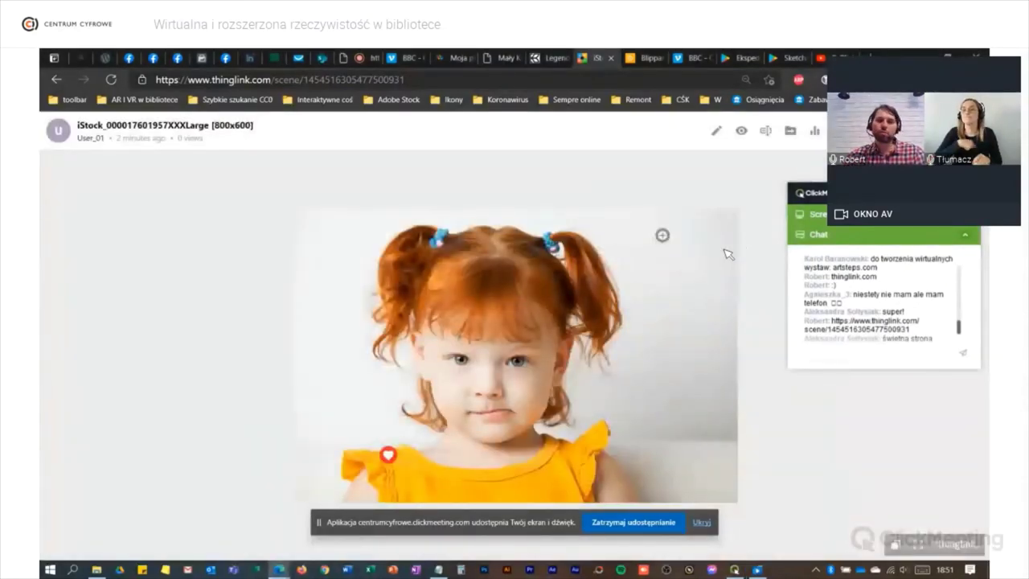
pyautogui.click(957, 344)
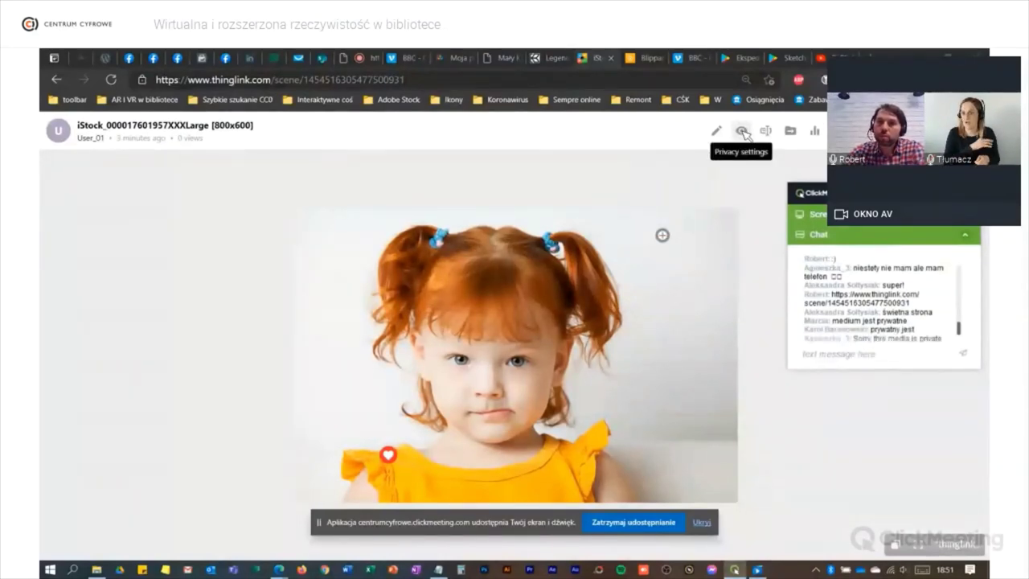
# Save the scene's privacy setting as Unlisted.
pyautogui.click(743, 131)
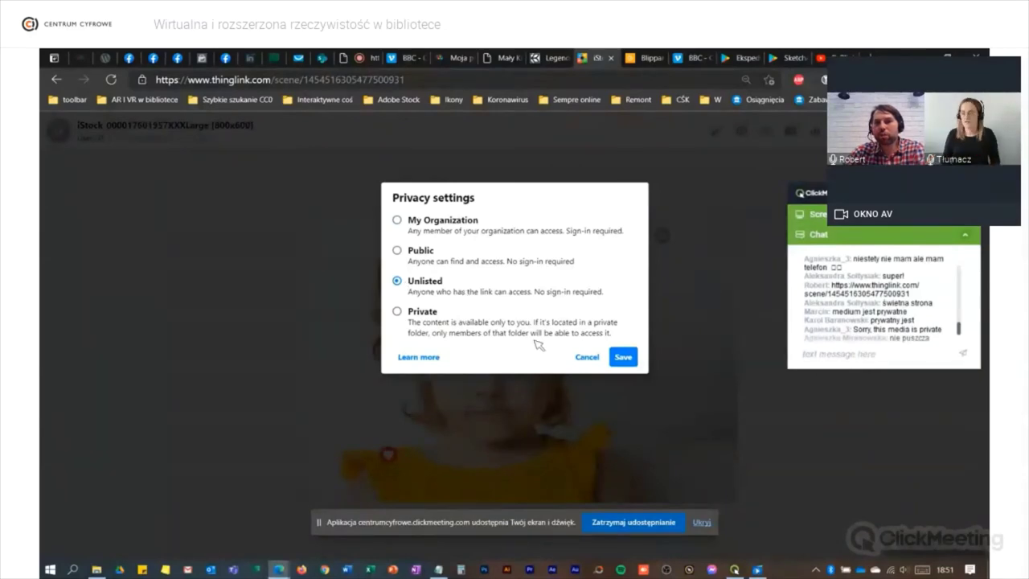
pyautogui.click(624, 357)
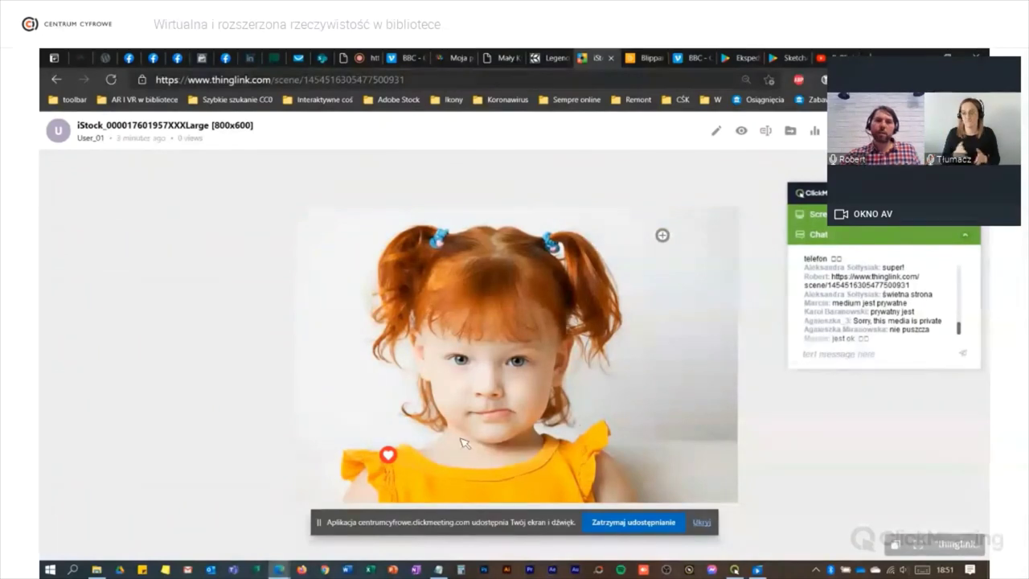
# Preview the heart greeting card and the train tour tag, then go to My content.
pyautogui.click(389, 455)
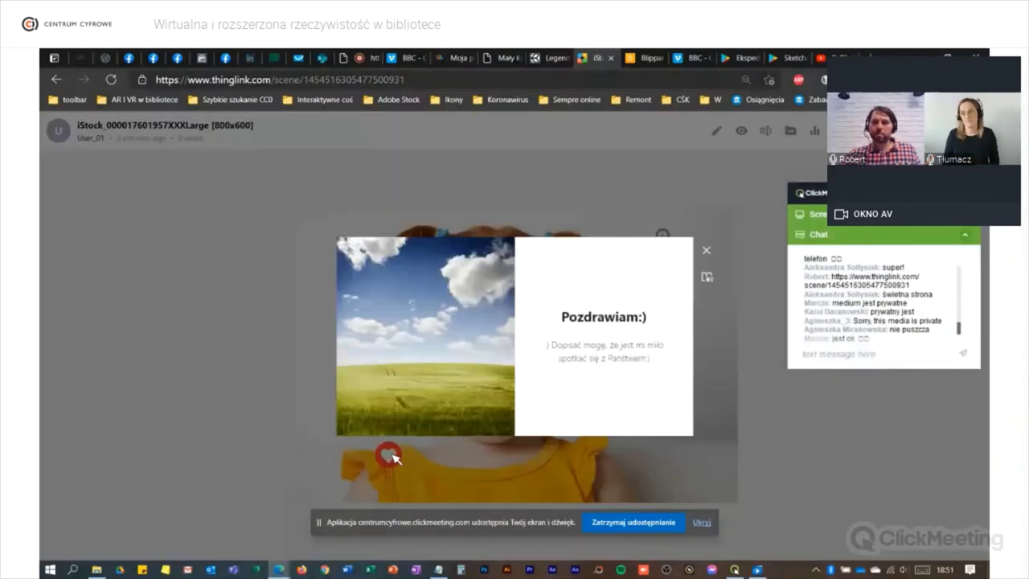
pyautogui.click(696, 418)
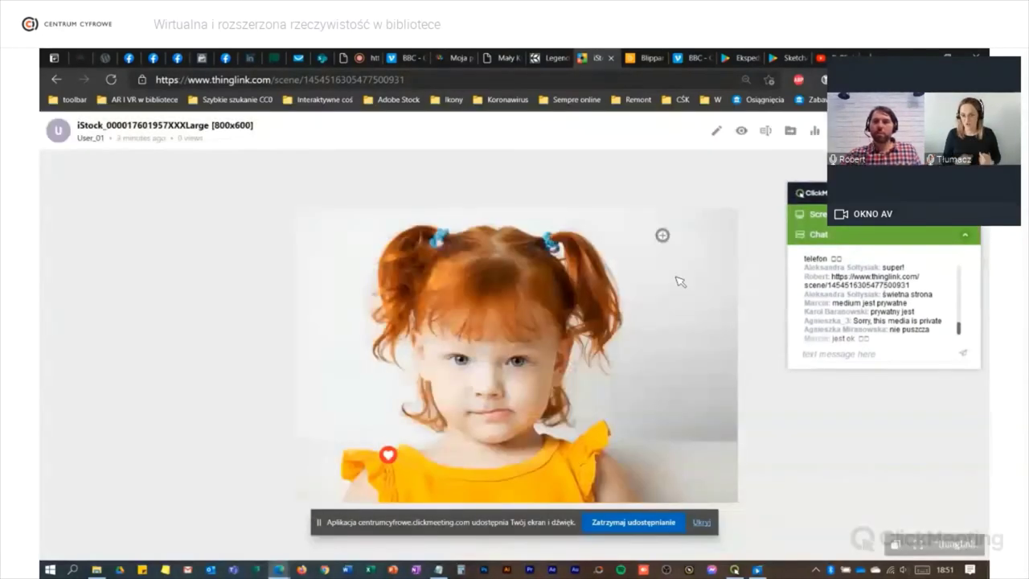
pyautogui.click(662, 236)
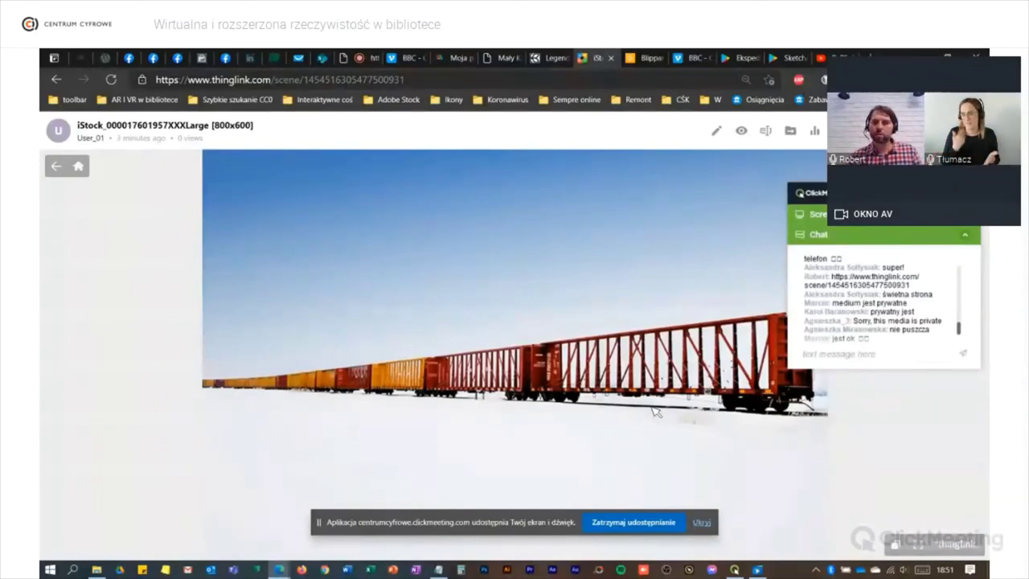
pyautogui.click(61, 134)
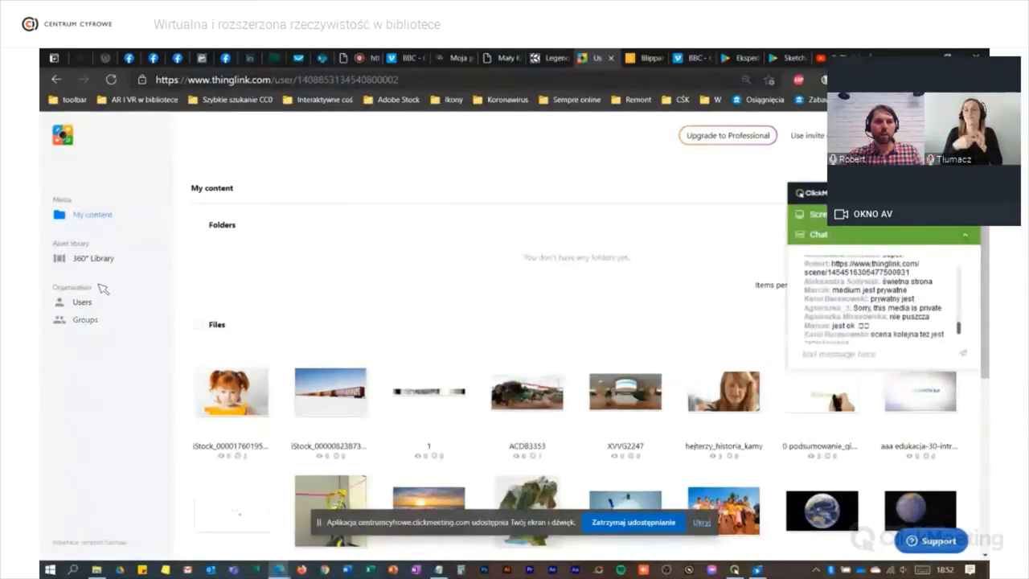
# Open The World Map from the 360° Library Maps collection.
pyautogui.click(90, 259)
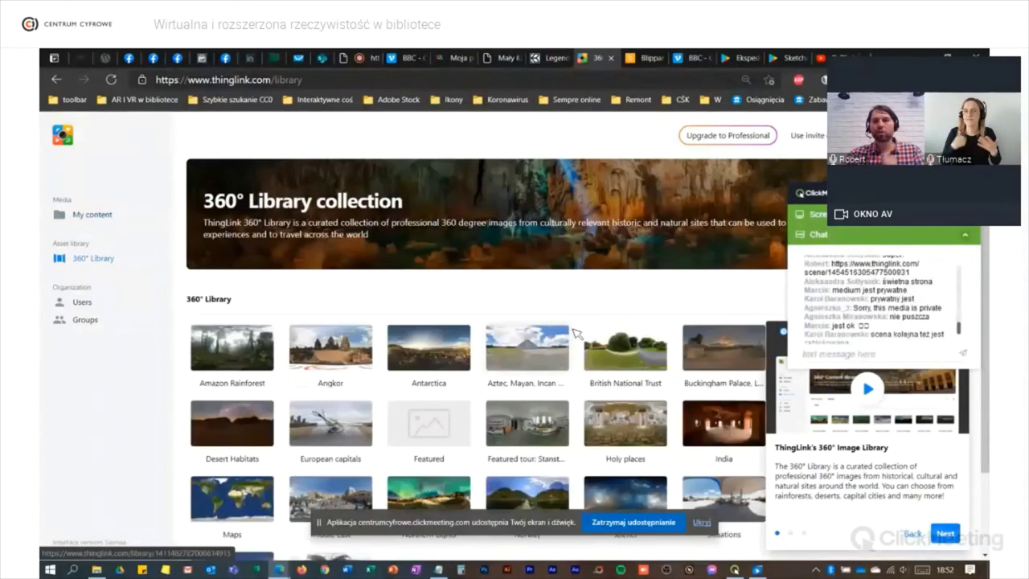
pyautogui.scroll(-2, 582, 326)
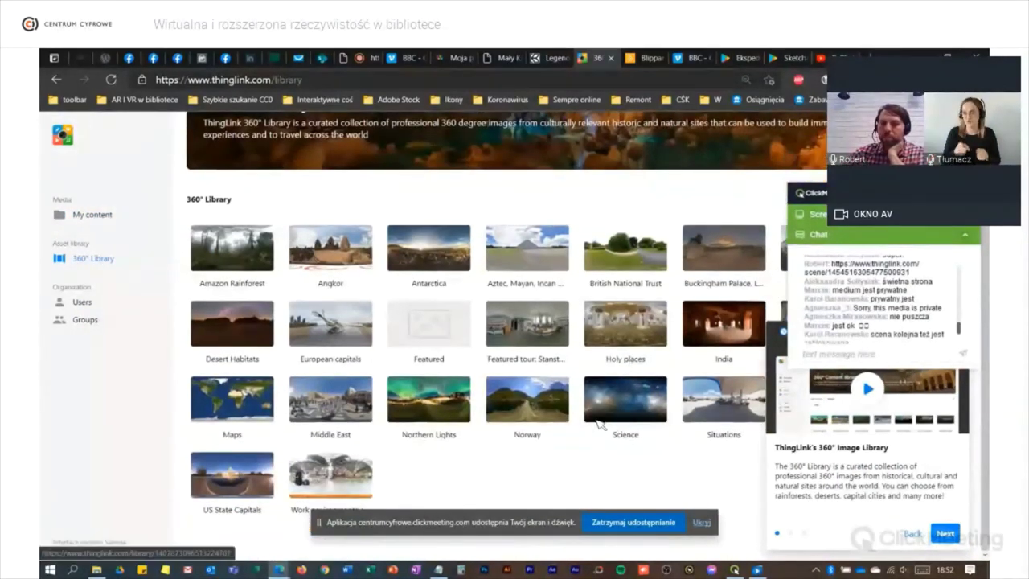
pyautogui.click(240, 402)
pyautogui.click(233, 411)
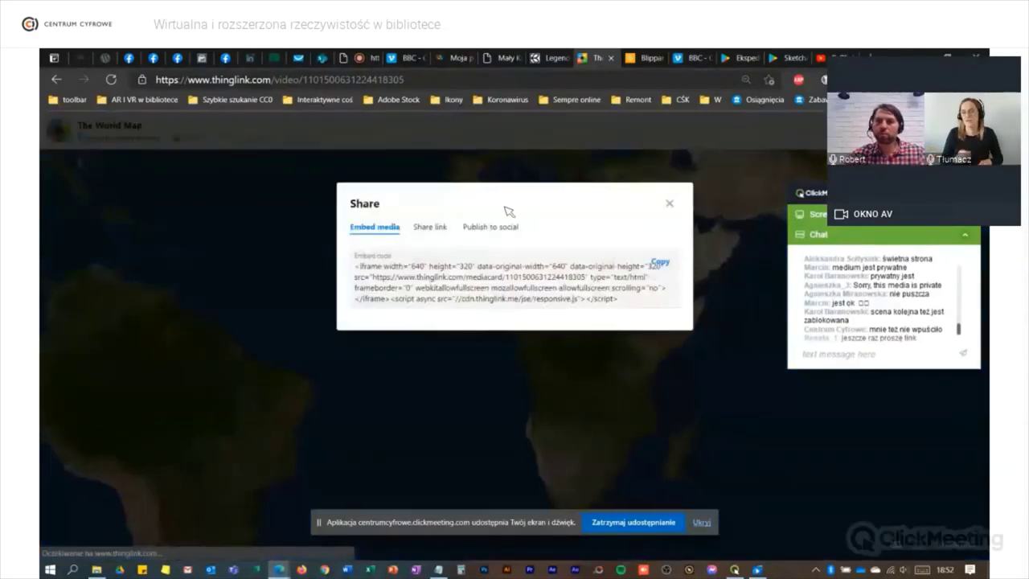
# Post The World Map's share link in the meeting chat and return to the Maps folder.
pyautogui.click(431, 227)
pyautogui.moveTo(550, 266); pyautogui.dragTo(355, 267)
pyautogui.hotkey('ctrl', 'c')
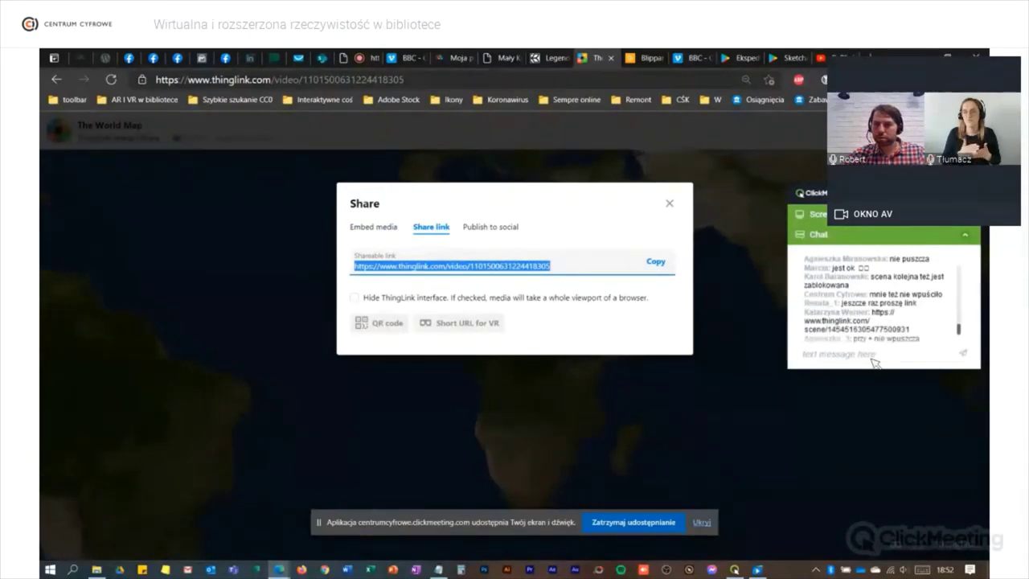
pyautogui.click(879, 358)
pyautogui.hotkey('ctrl', 'v')
pyautogui.press('Return')
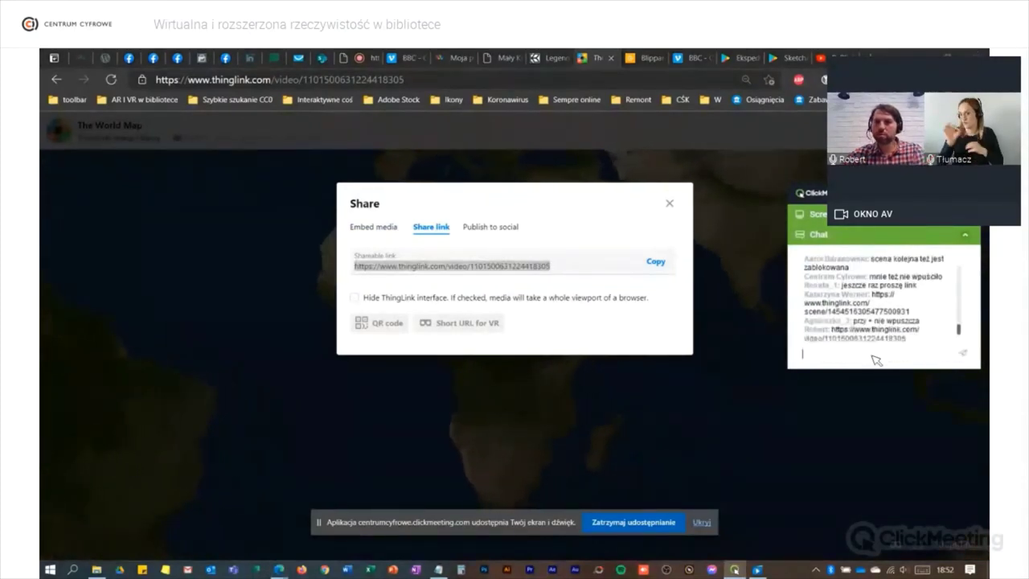
pyautogui.click(669, 203)
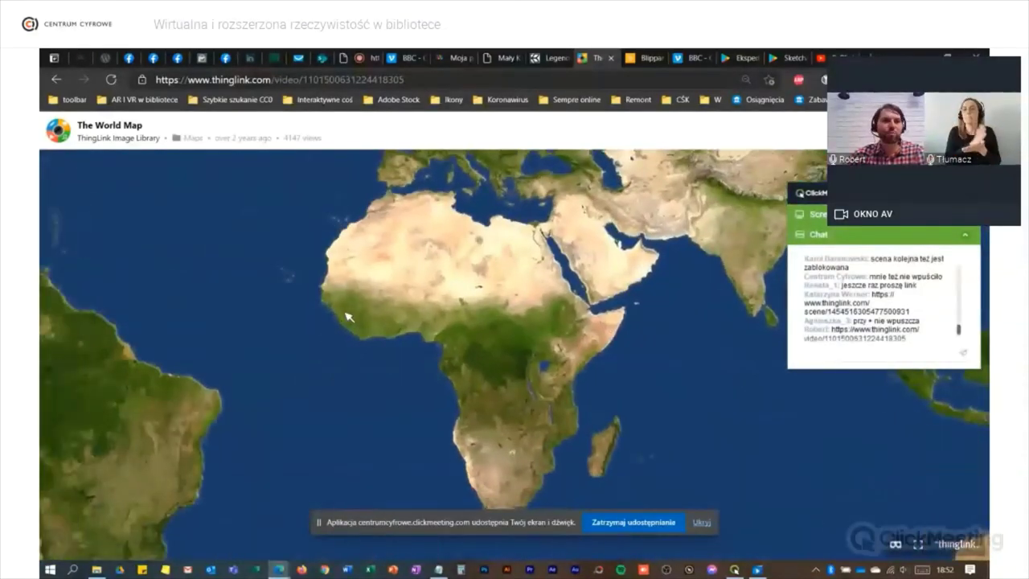
pyautogui.click(56, 79)
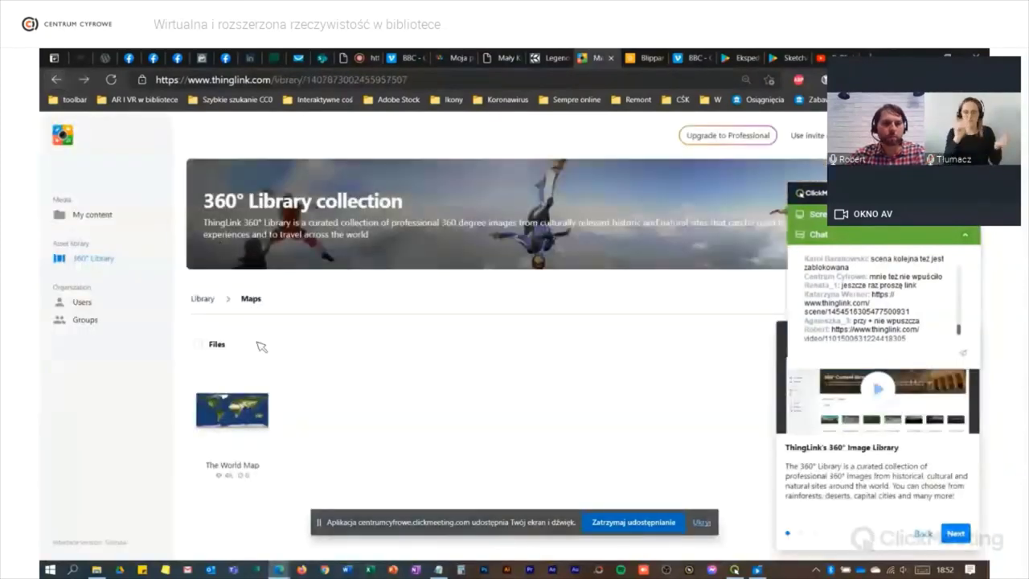
# Browse the full 360° Library and open the European capitals collection.
pyautogui.click(93, 259)
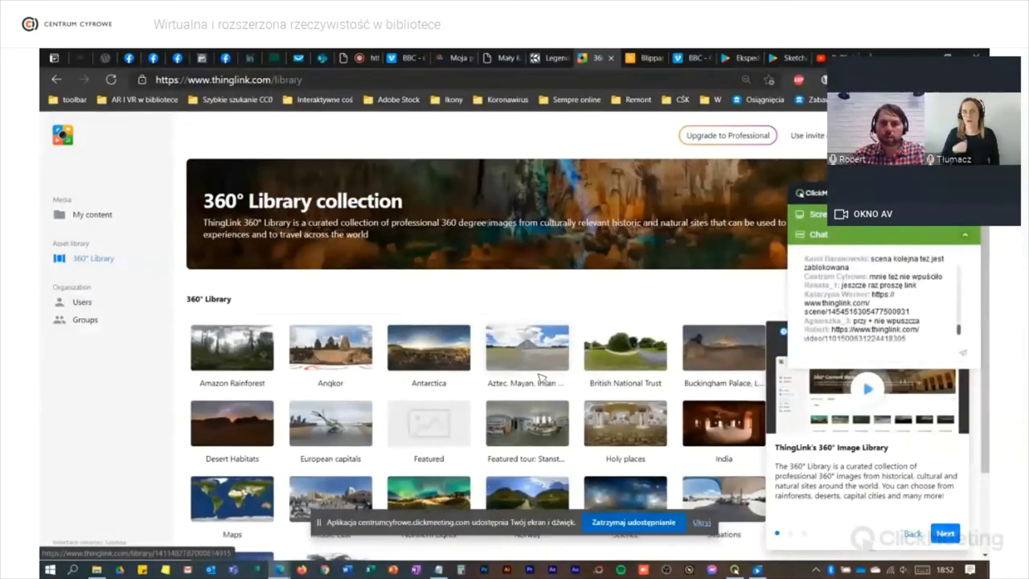
pyautogui.scroll(-1, 515, 378)
pyautogui.scroll(-1, 509, 377)
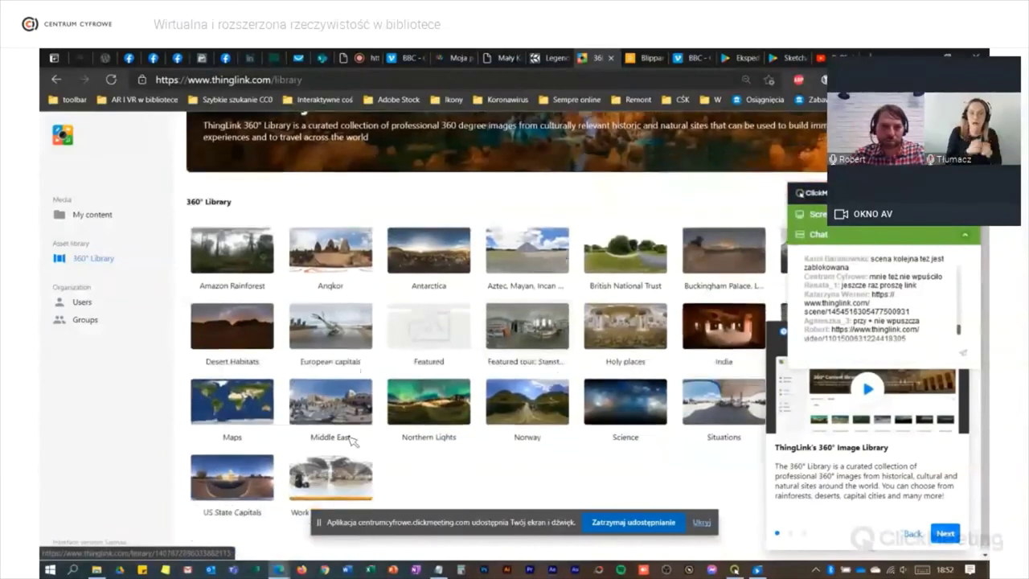
pyautogui.click(348, 337)
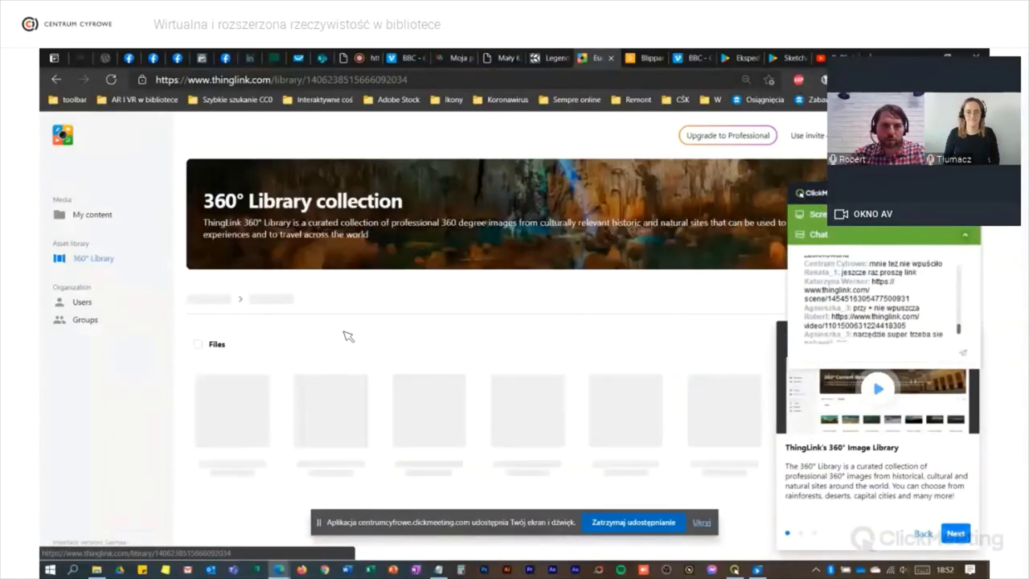
pyautogui.scroll(-2, 521, 439)
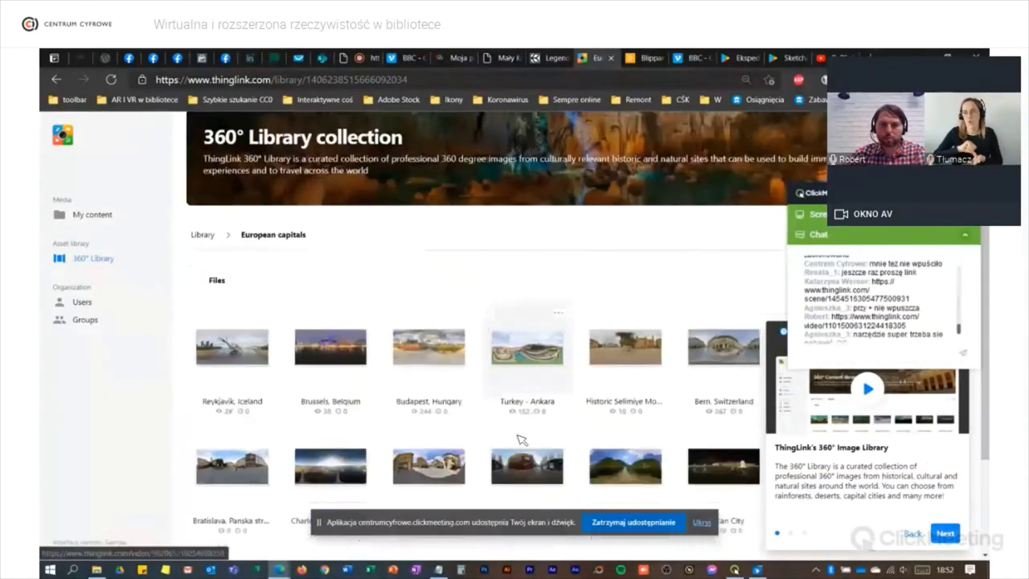
pyautogui.scroll(-2, 521, 439)
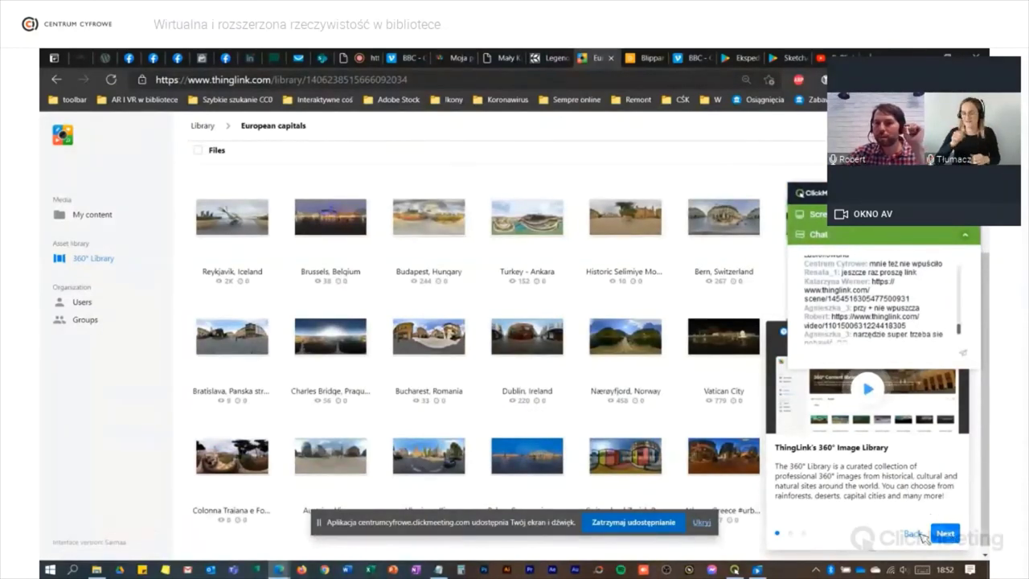
# Step through the library tour tips, view the blog post, and return to European capitals.
pyautogui.click(946, 534)
pyautogui.click(946, 534)
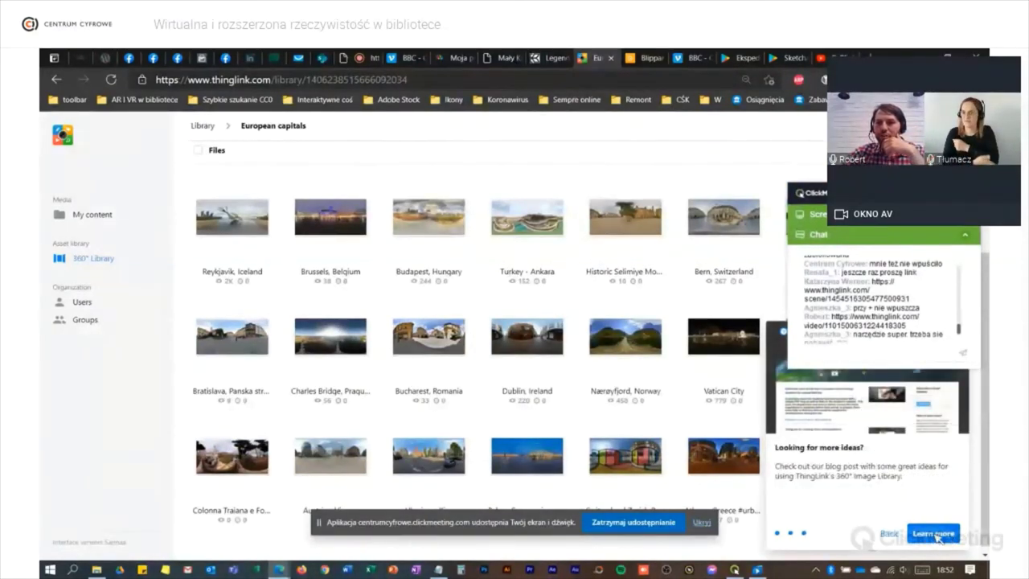
pyautogui.click(937, 537)
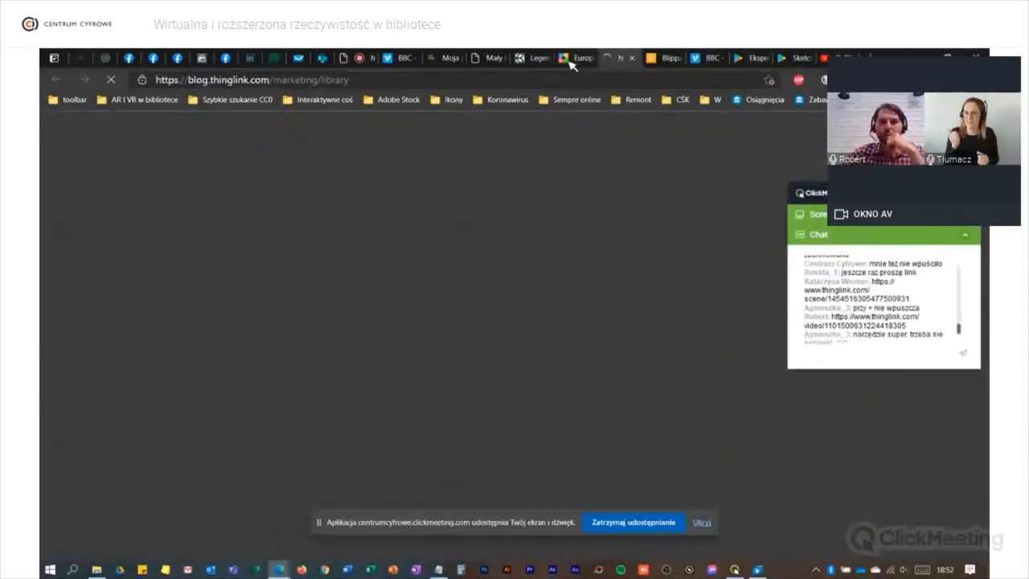
pyautogui.click(575, 58)
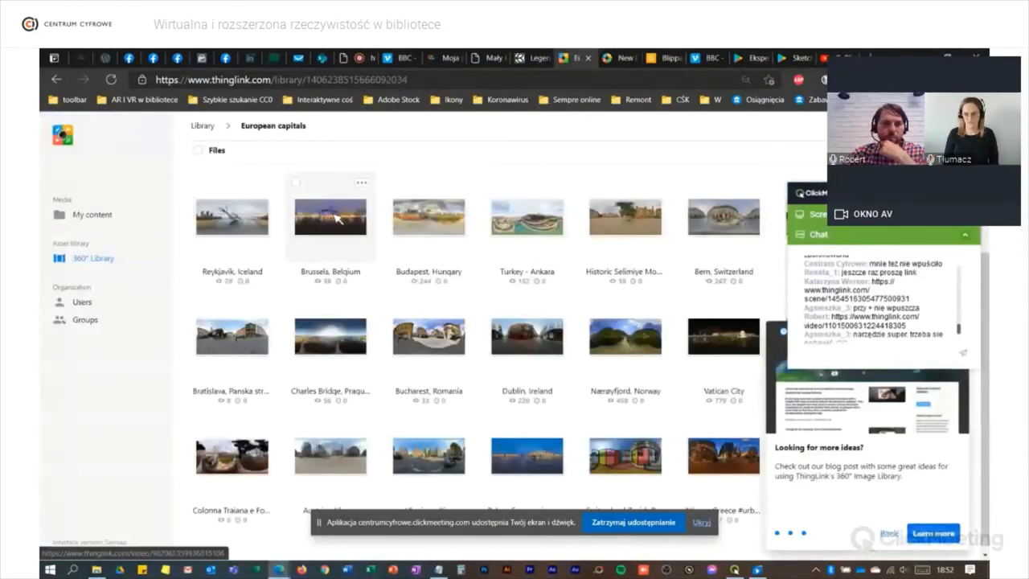
# Open the Brussels, Belgium scene, turn toward the guild houses, and switch to VR mode.
pyautogui.click(336, 217)
pyautogui.moveTo(628, 319); pyautogui.dragTo(435, 330)
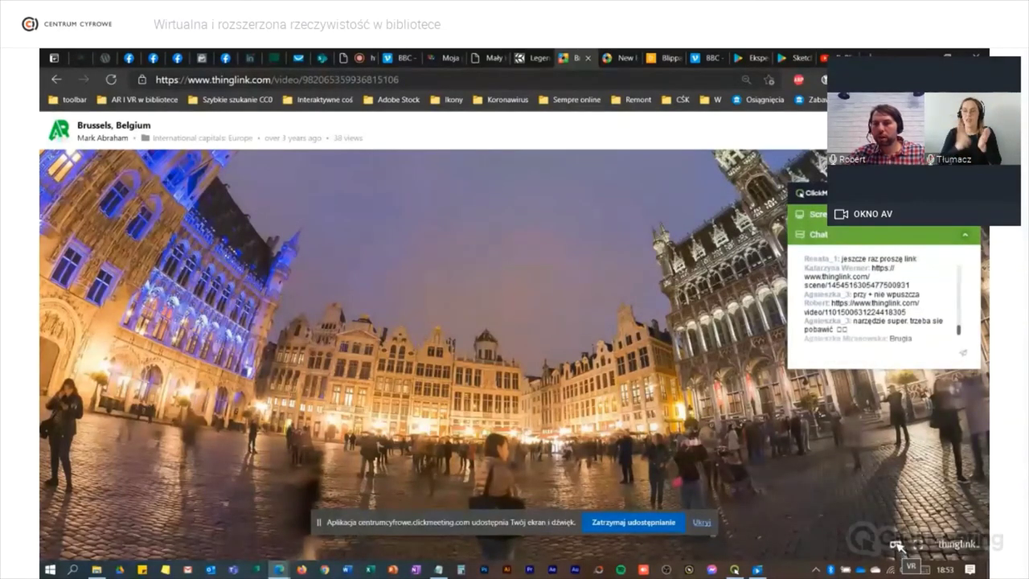
pyautogui.click(898, 544)
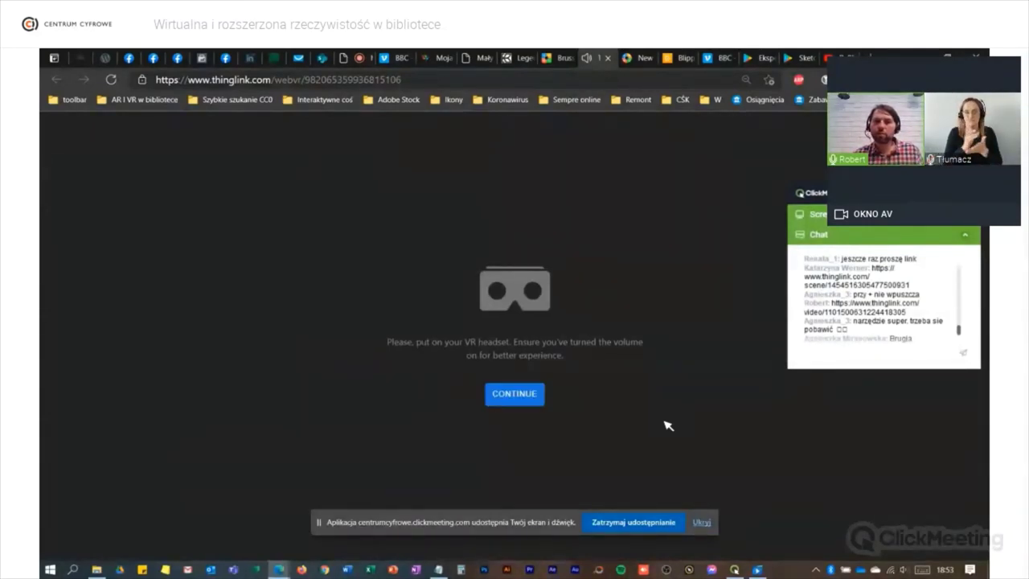
# Start the Brussels VR view fullscreen, look around the square, then exit fullscreen.
pyautogui.click(517, 397)
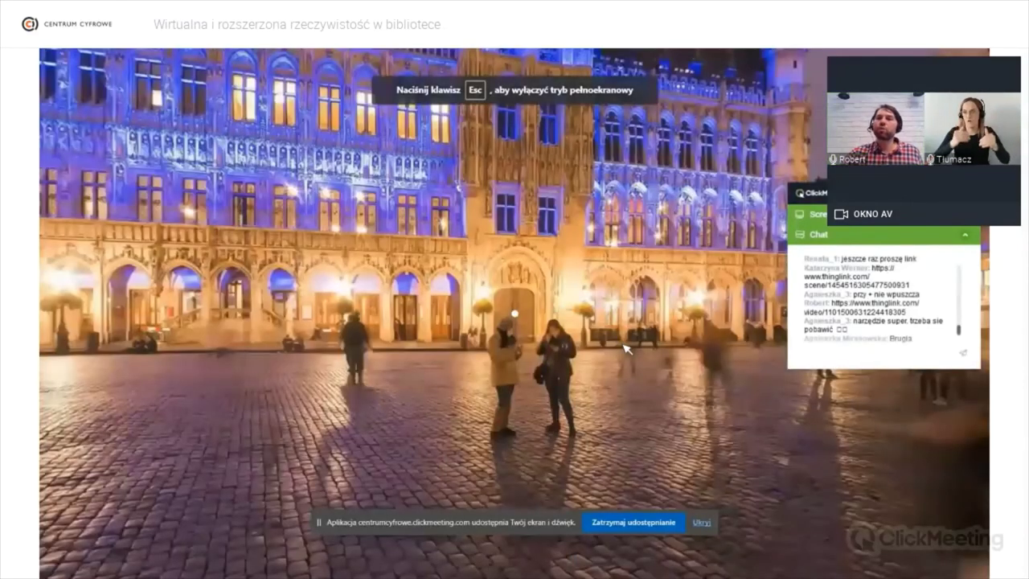
pyautogui.moveTo(619, 295); pyautogui.dragTo(718, 346)
pyautogui.press('Escape')
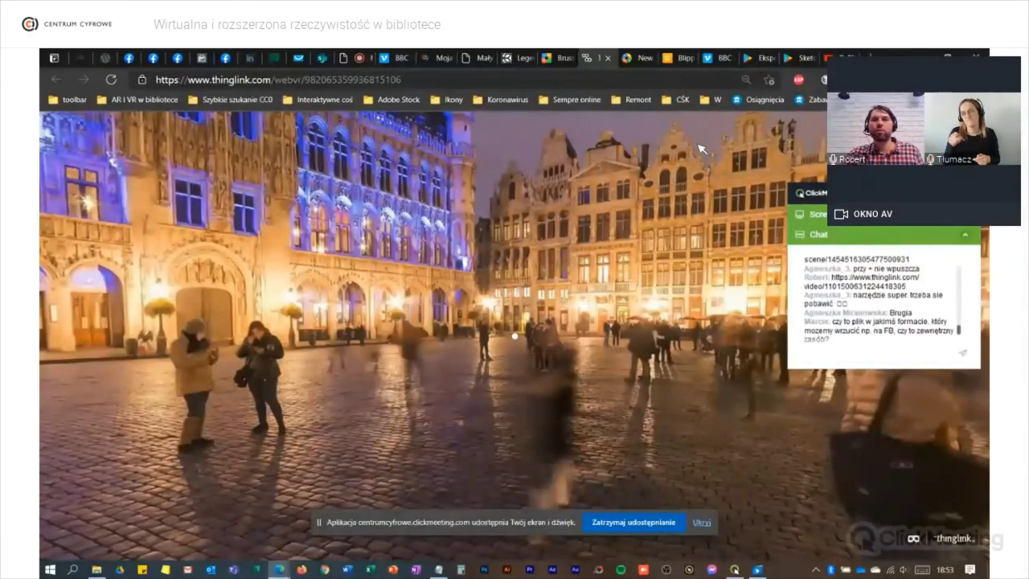
pyautogui.hotkey('alt', 'Tab')
pyautogui.hotkey('alt', 'Tab')
pyautogui.hotkey('alt', 'Tab')
pyautogui.hotkey('alt', 'Tab')
pyautogui.hotkey('alt', 'Tab')
pyautogui.hotkey('alt', 'Tab')
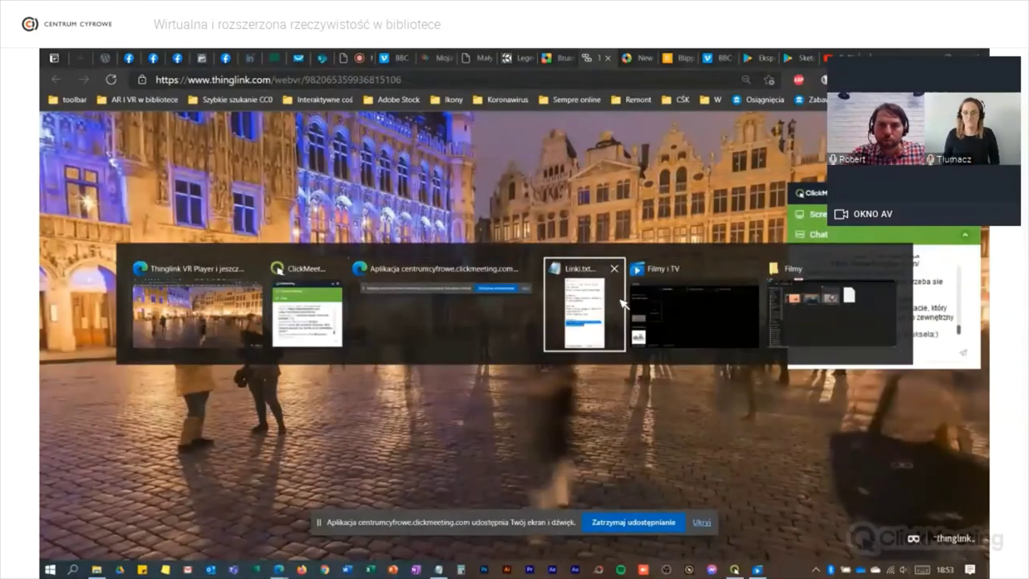
# Copy the Halo AR Google Play link from Linki.txt and open a new browser tab.
pyautogui.click(571, 304)
pyautogui.click(534, 284)
pyautogui.moveTo(568, 298); pyautogui.dragTo(468, 275)
pyautogui.hotkey('ctrl', 'c')
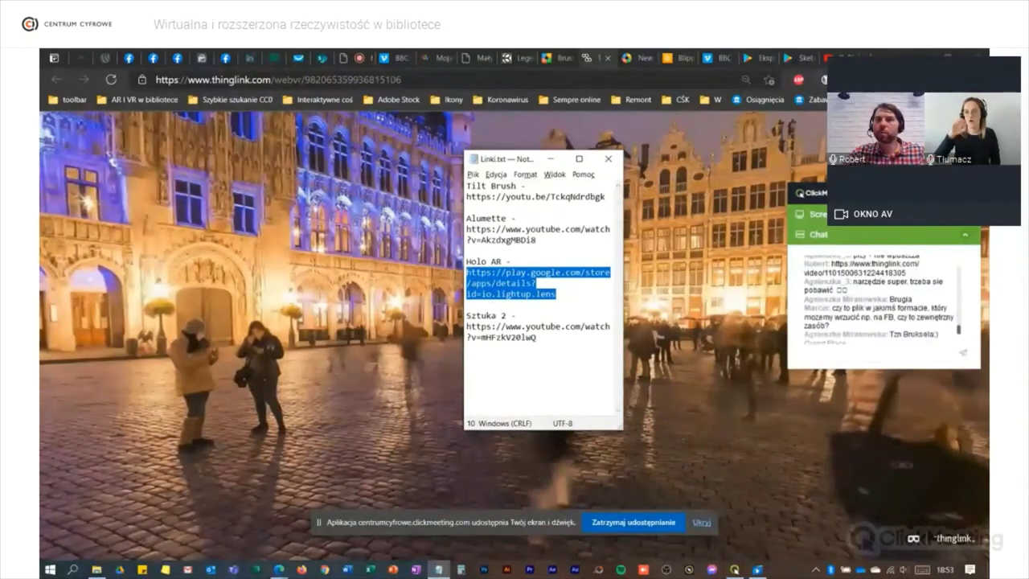
pyautogui.hotkey('alt', 'Tab')
pyautogui.hotkey('ctrl', 't')
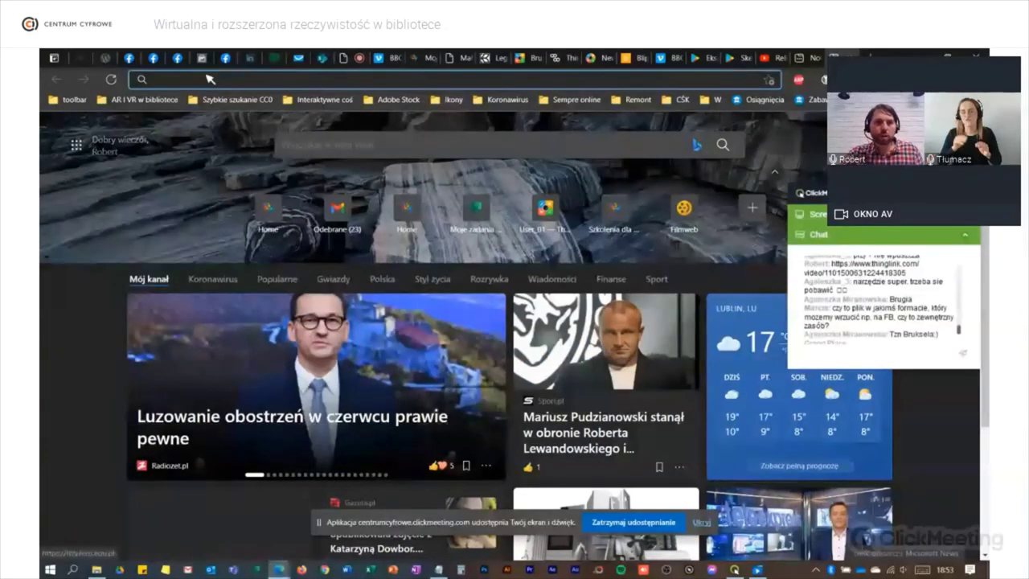
# Load the Halo AR Play Store page from the copied link and watch its preview video.
pyautogui.hotkey('ctrl', 'v')
pyautogui.press('Return')
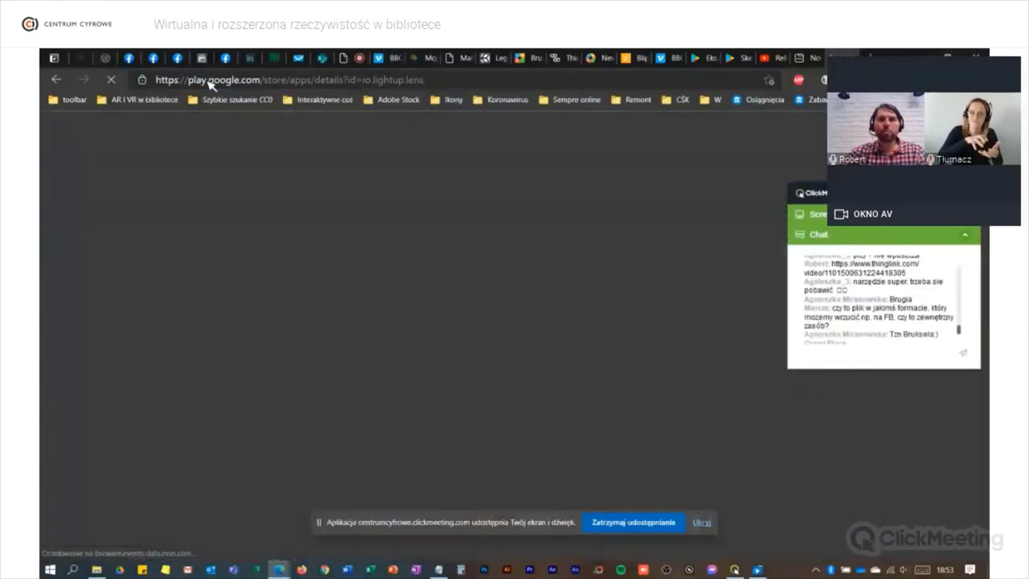
pyautogui.scroll(-3, 429, 292)
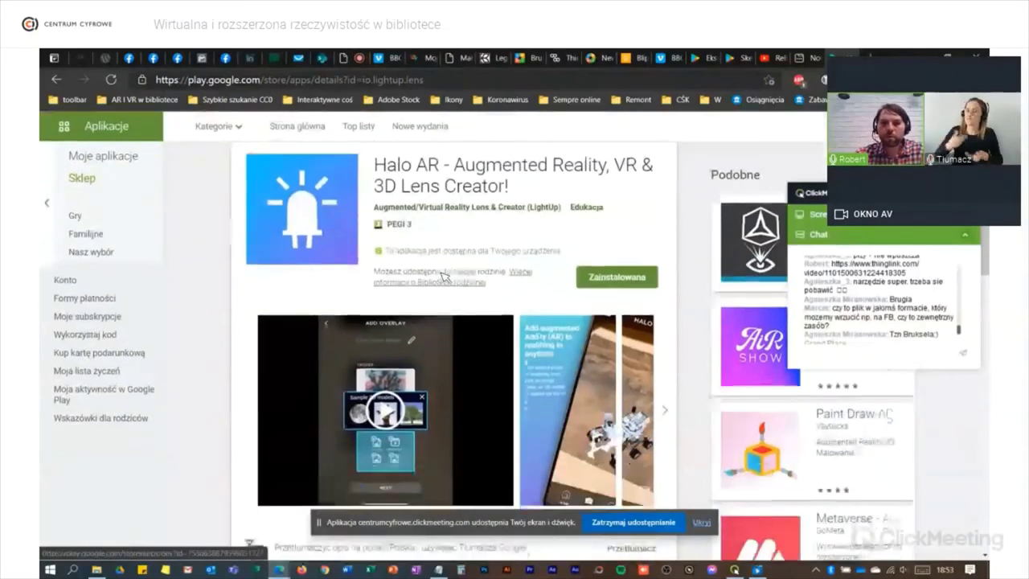
pyautogui.click(382, 275)
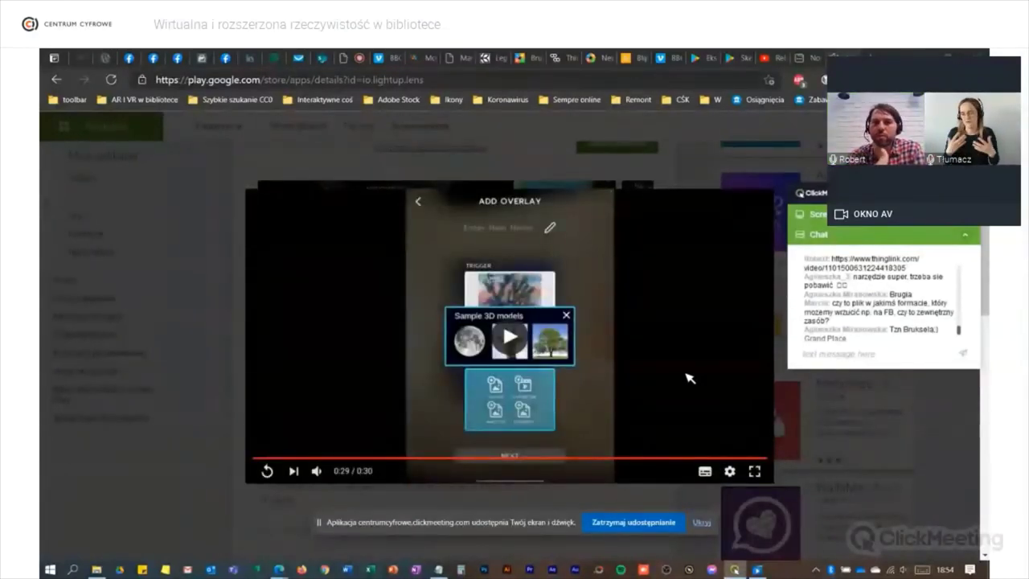
pyautogui.click(329, 167)
pyautogui.click(437, 80)
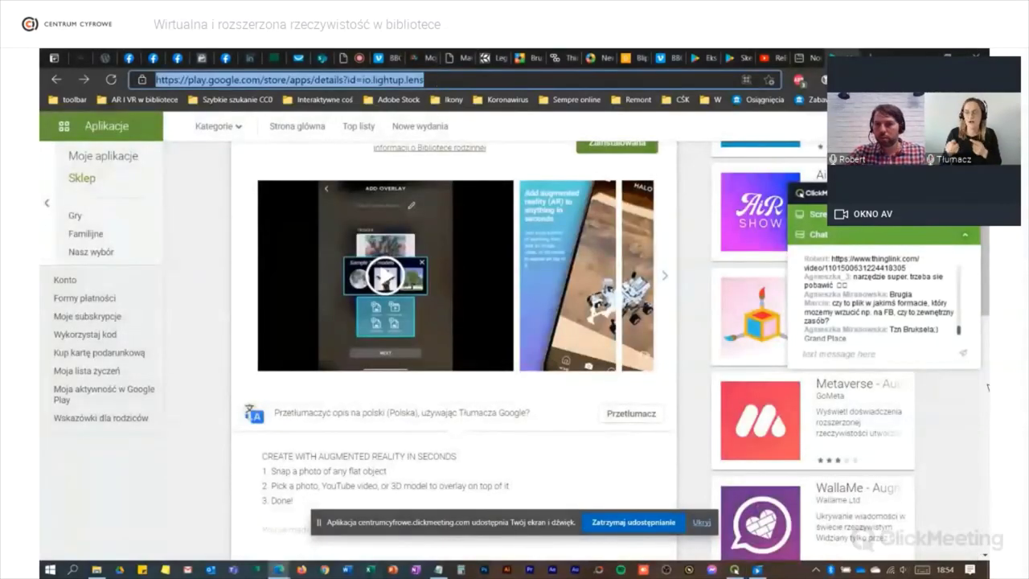
# Paste the Halo AR Play Store link into the meeting chat and send it.
pyautogui.click(866, 357)
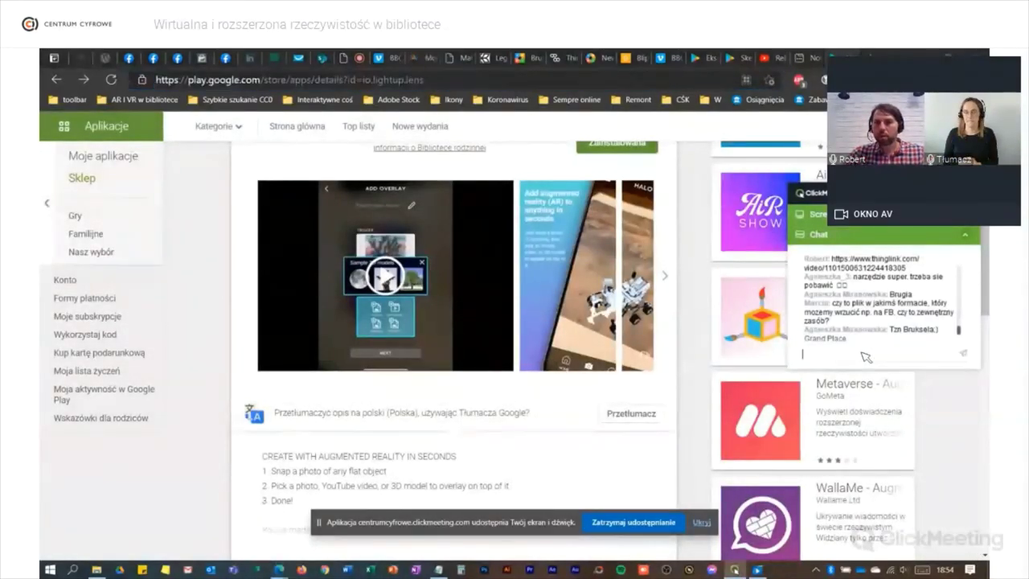
pyautogui.hotkey('ctrl', 'v')
pyautogui.press('Return')
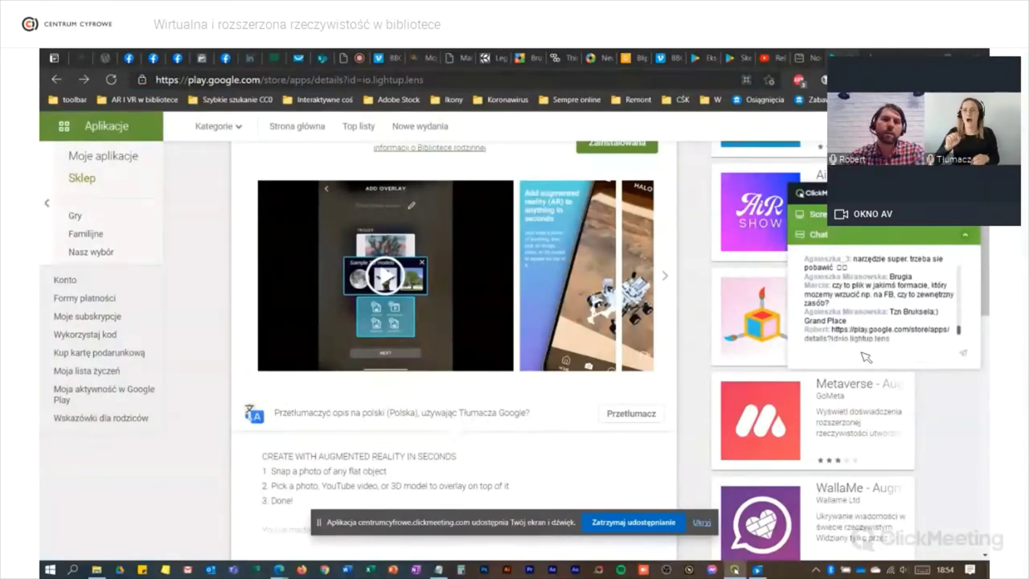
# Browse the app screenshots and enlarge the Made for everyone screenshot.
pyautogui.scroll(3, 457, 244)
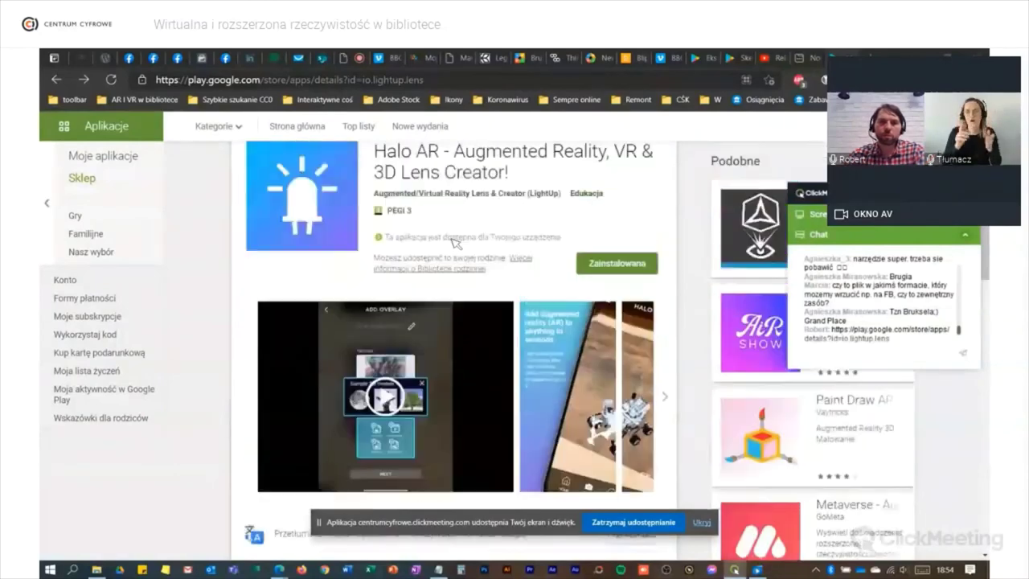
pyautogui.scroll(-1, 483, 257)
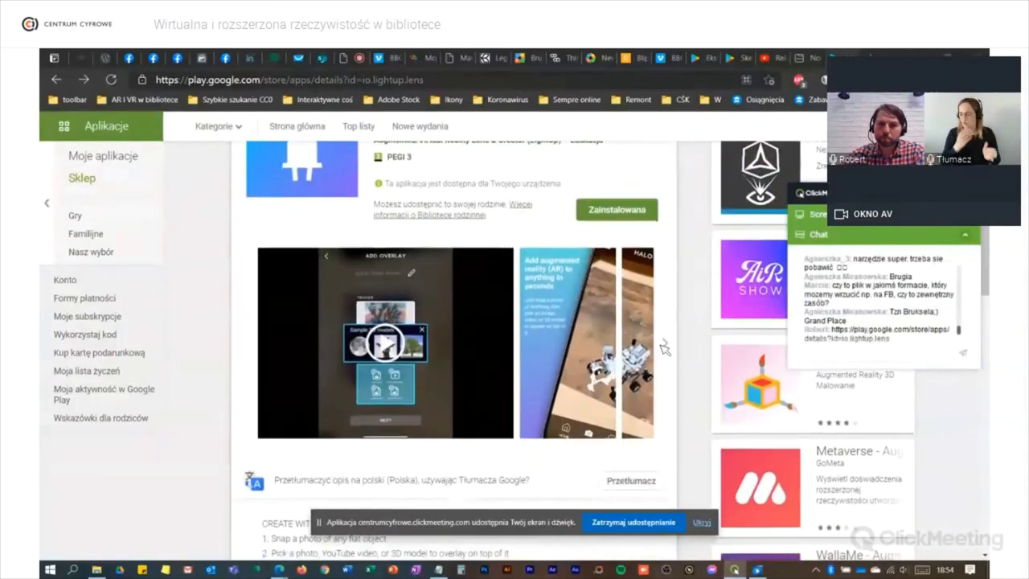
pyautogui.click(665, 344)
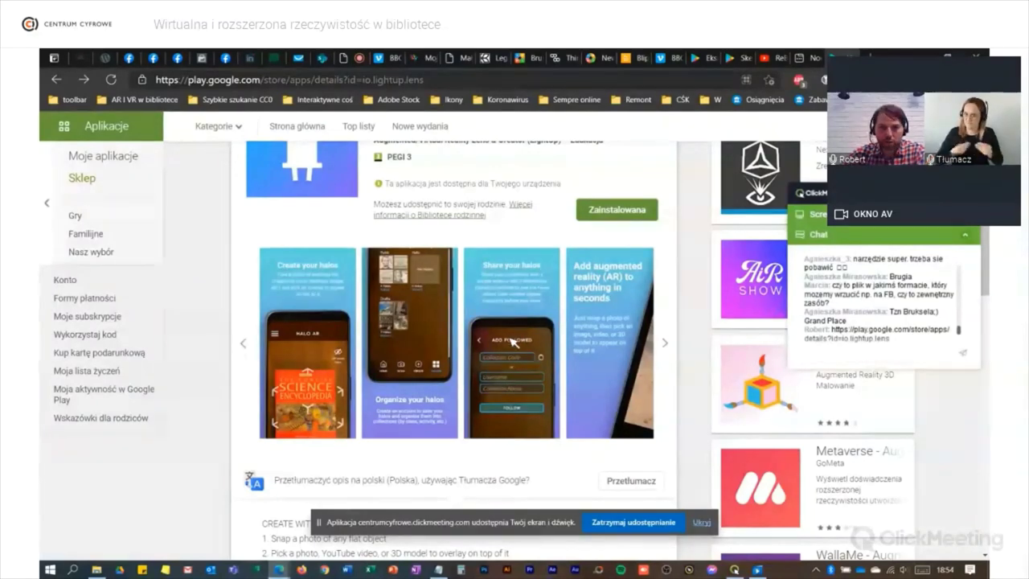
pyautogui.click(515, 343)
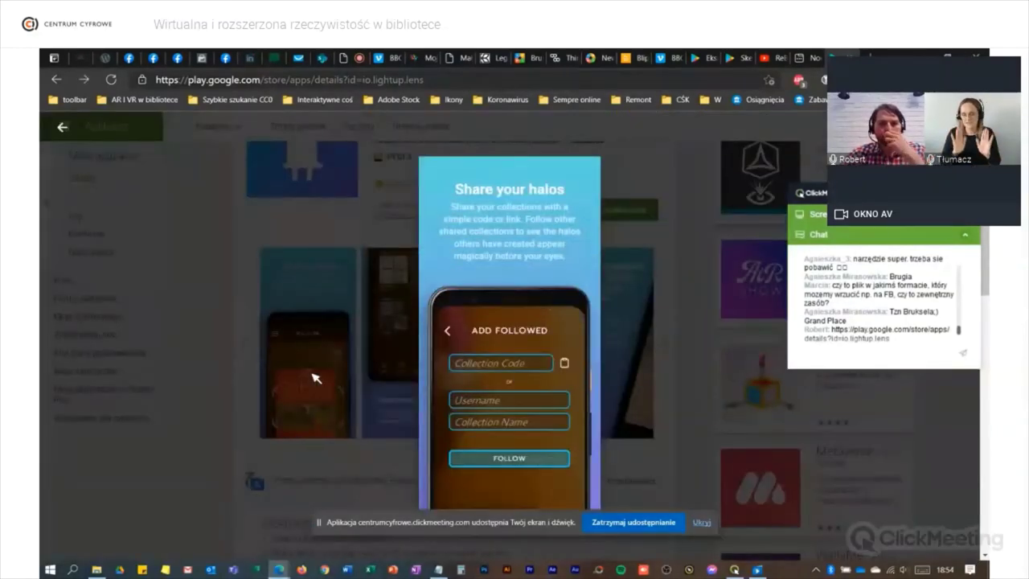
pyautogui.click(314, 376)
pyautogui.click(245, 345)
pyautogui.click(246, 345)
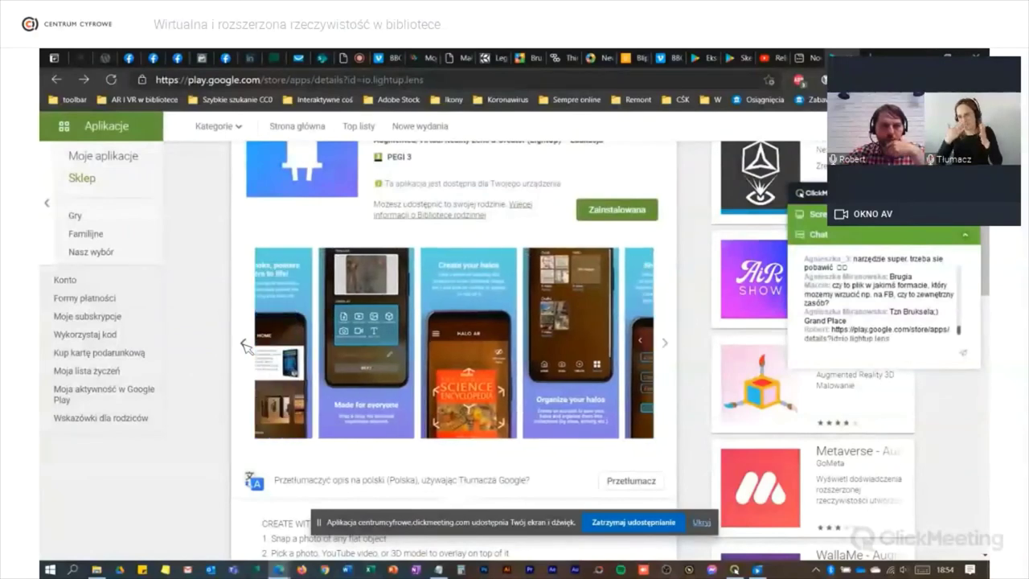
pyautogui.click(456, 319)
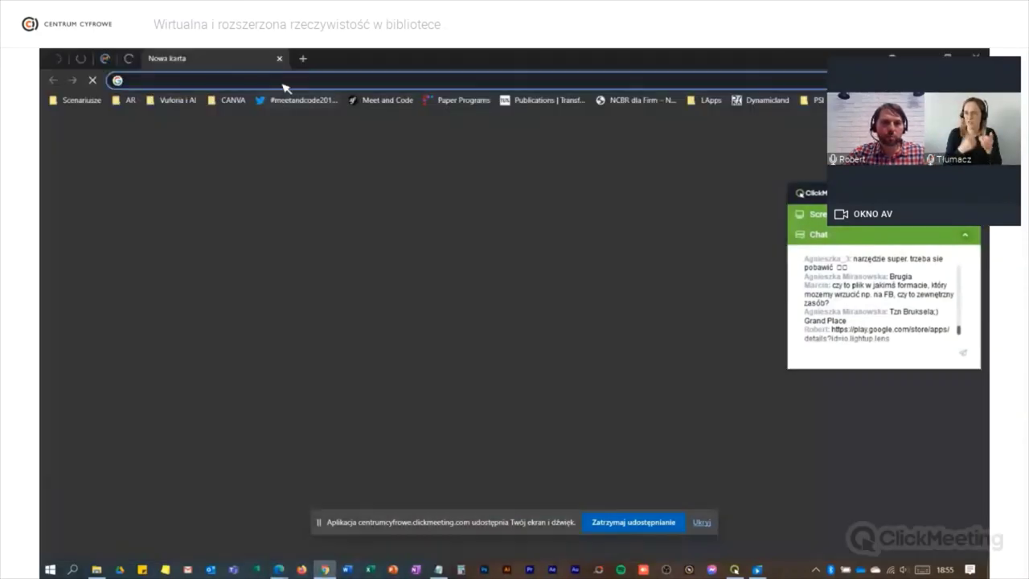
# Enter blippar.com as the new tab's address and load it.
pyautogui.click(283, 83)
pyautogui.write('blp')
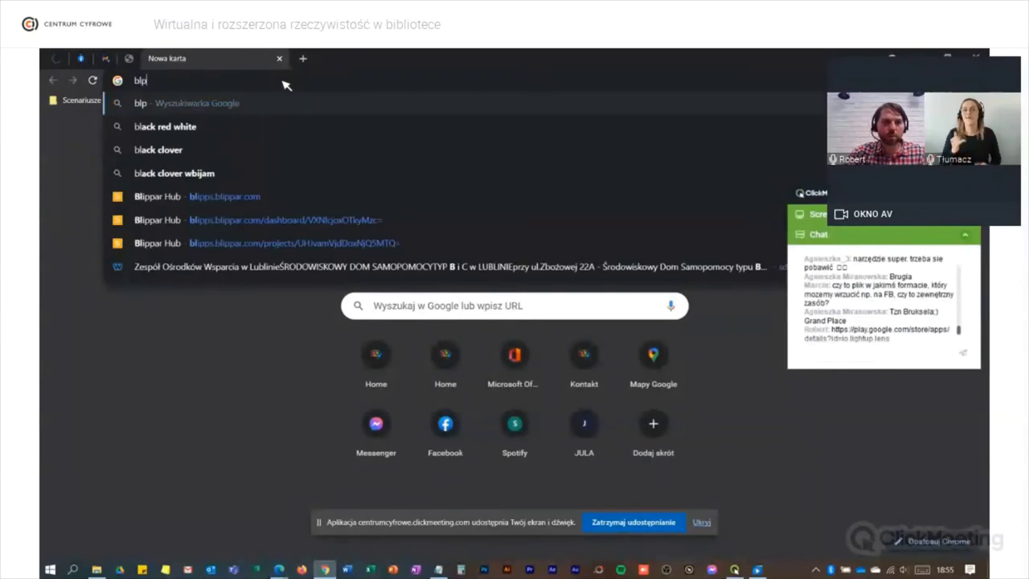
pyautogui.press('BackSpace')
pyautogui.write('ippa')
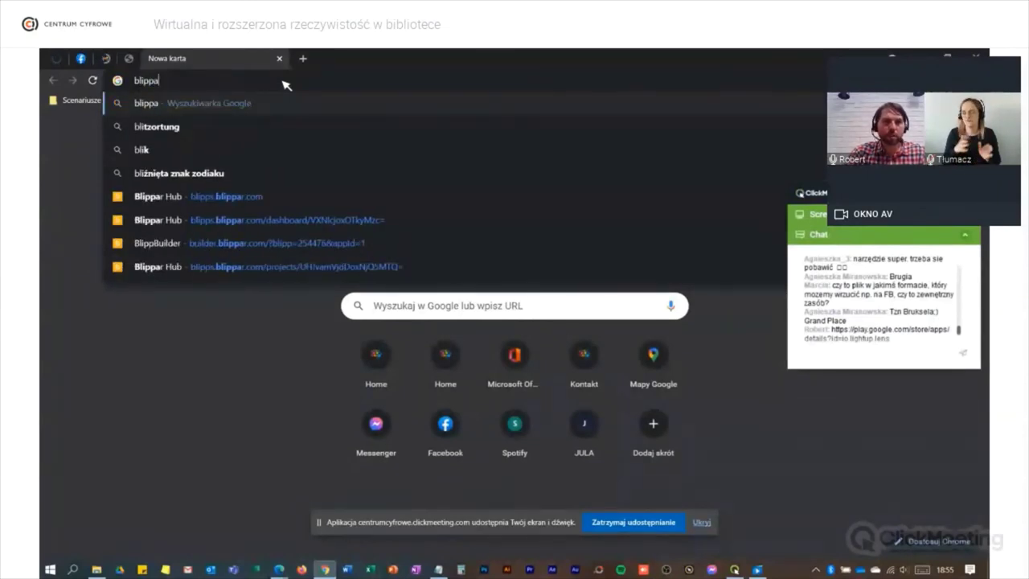
pyautogui.write('r.com')
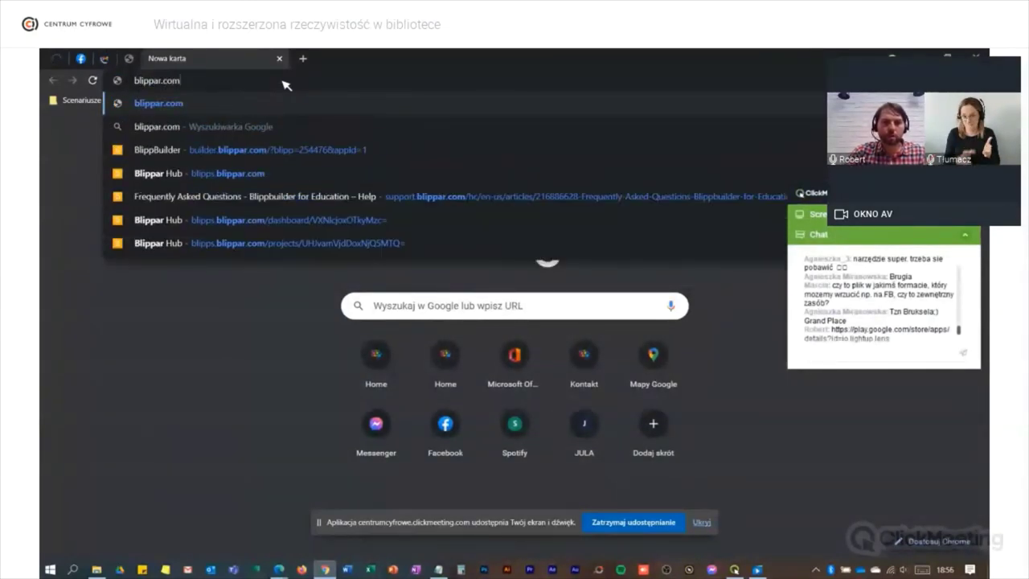
pyautogui.press('Return')
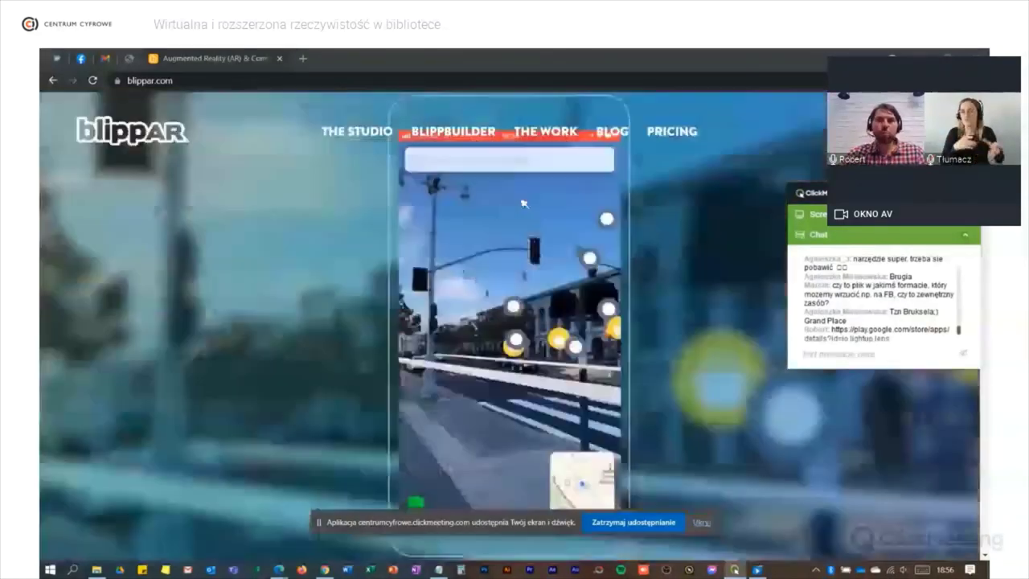
# Switch to the Blippar dashboard tab and move the ClickMeeting chat panel to the lower right.
pyautogui.hotkey('alt', 'Tab')
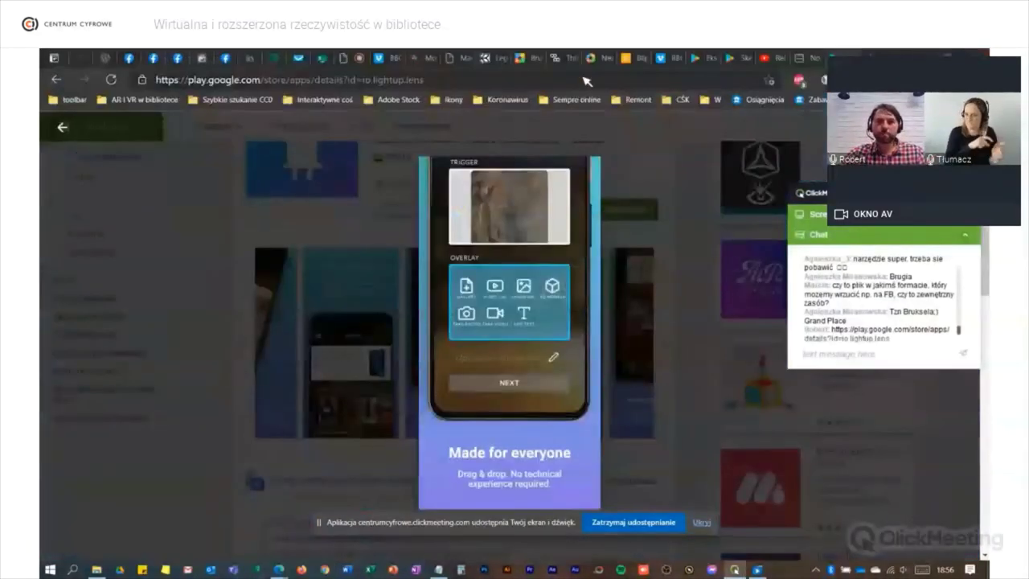
pyautogui.hotkey('ctrl', 'Tab')
pyautogui.moveTo(880, 193); pyautogui.dragTo(889, 274)
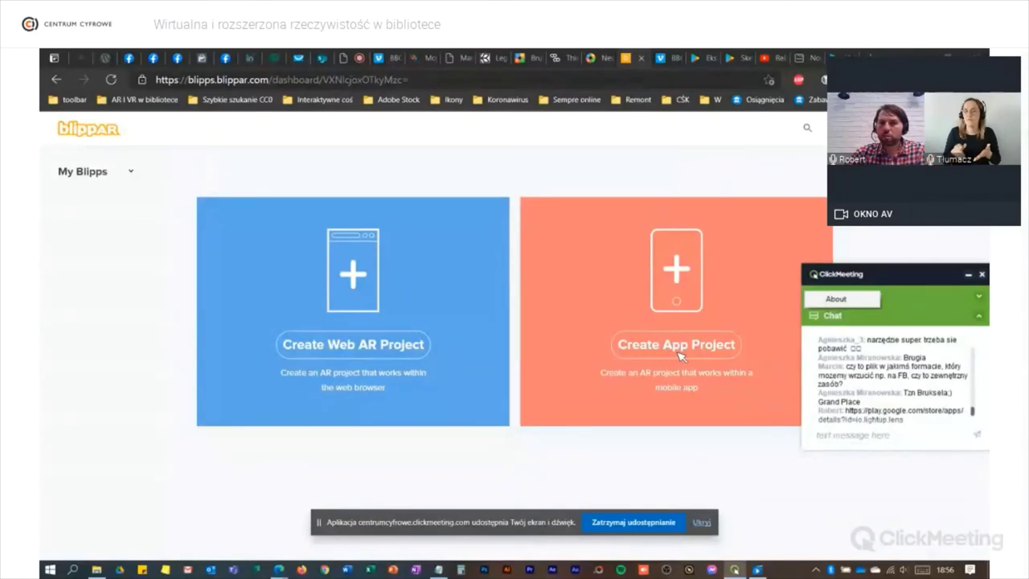
# Create a new App Project and choose Start from scratch.
pyautogui.click(687, 281)
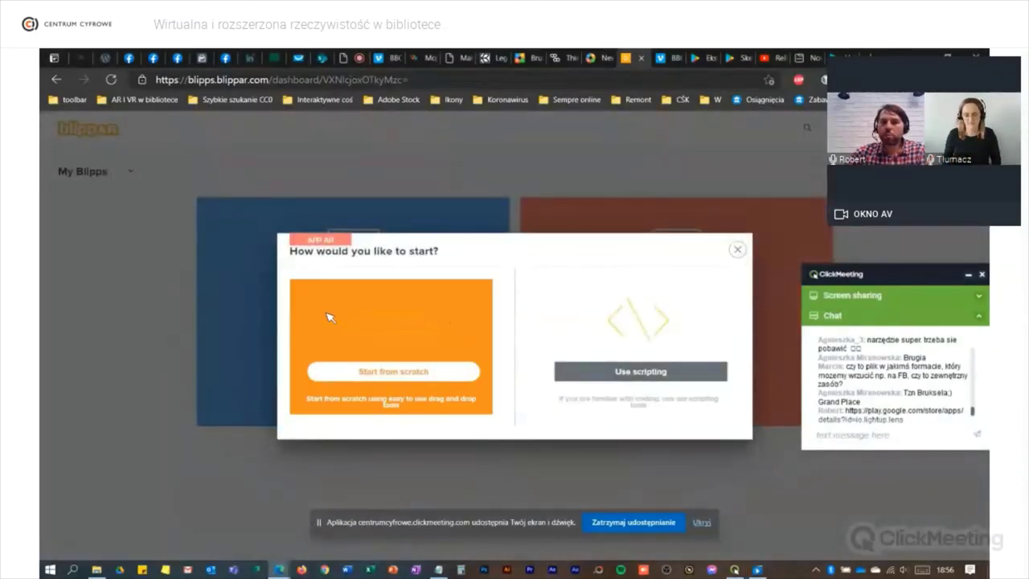
pyautogui.click(416, 378)
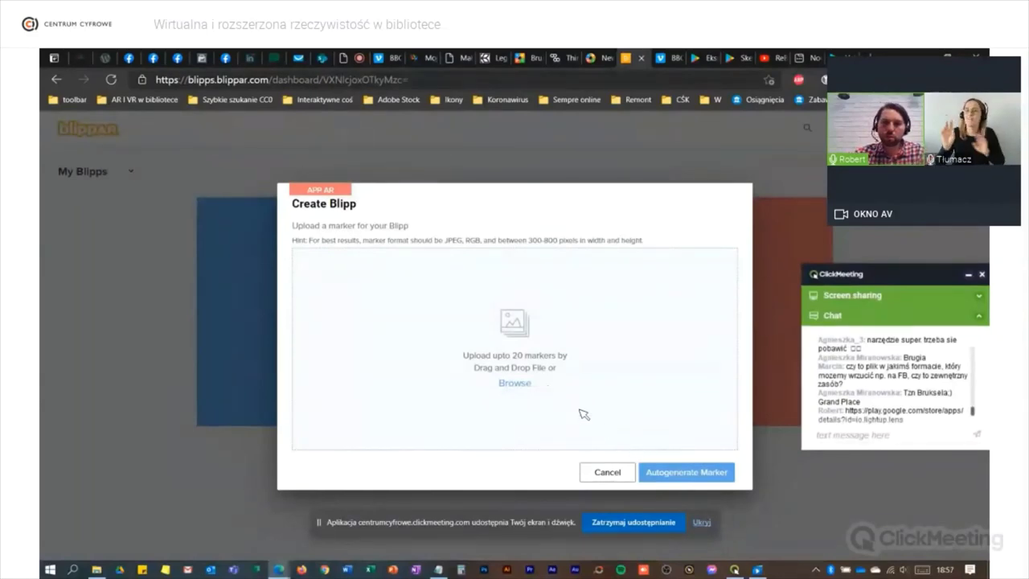
# Set the mother-and-baby family photo as the marker and name the blipp Rodzinka.
pyautogui.click(516, 384)
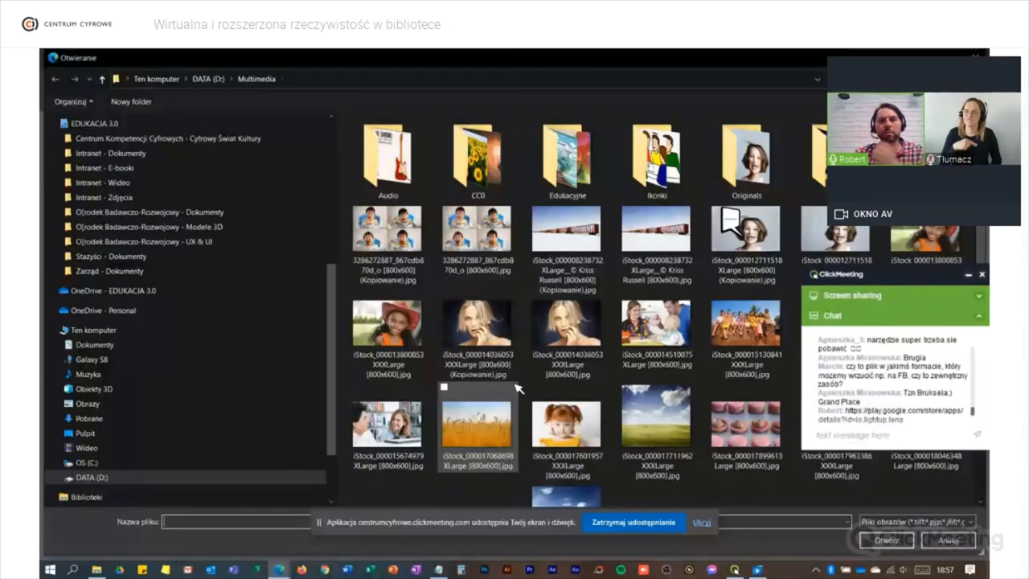
pyautogui.scroll(-2, 618, 346)
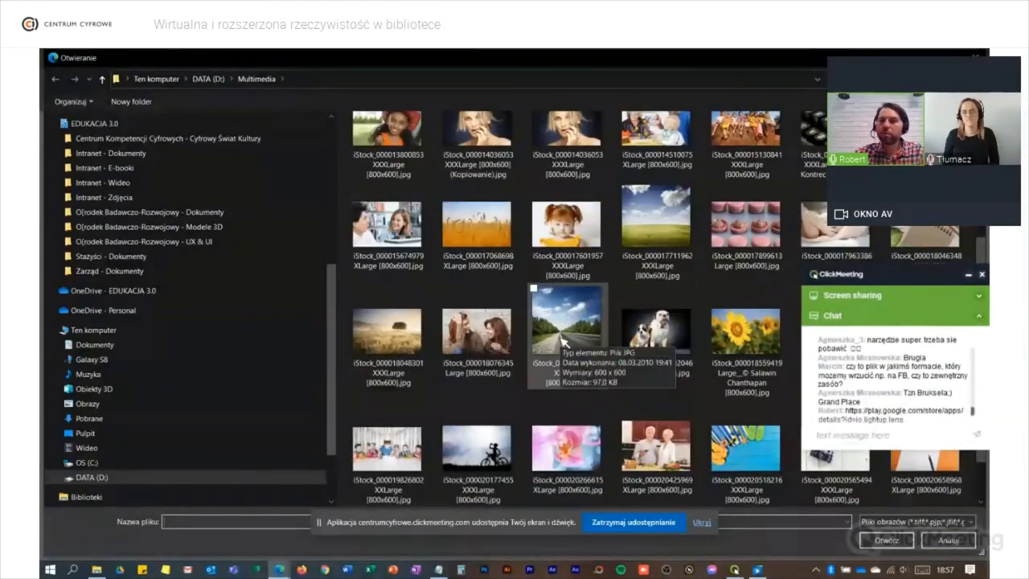
pyautogui.scroll(2, 567, 345)
pyautogui.moveTo(599, 390)
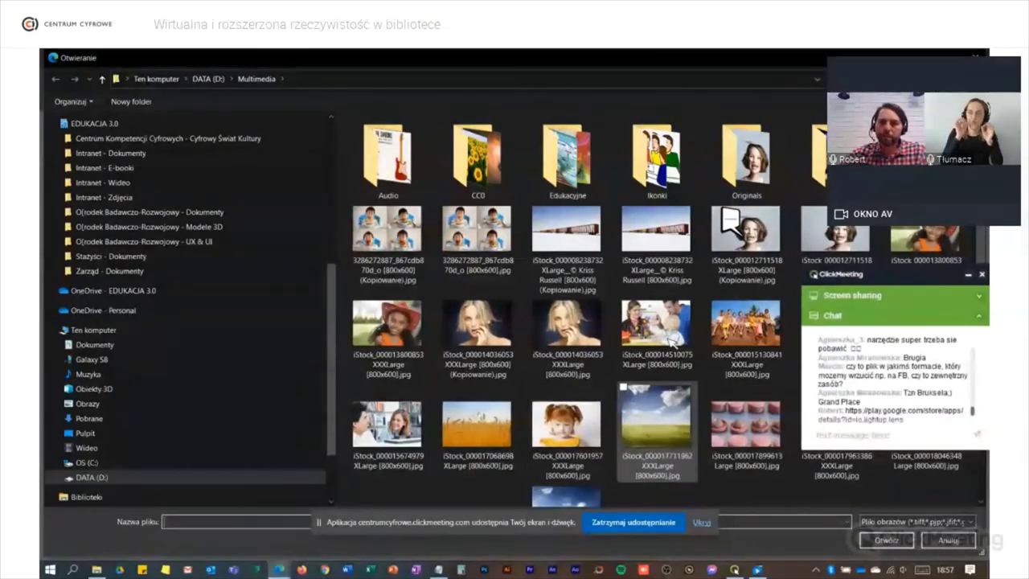
pyautogui.doubleClick(681, 348)
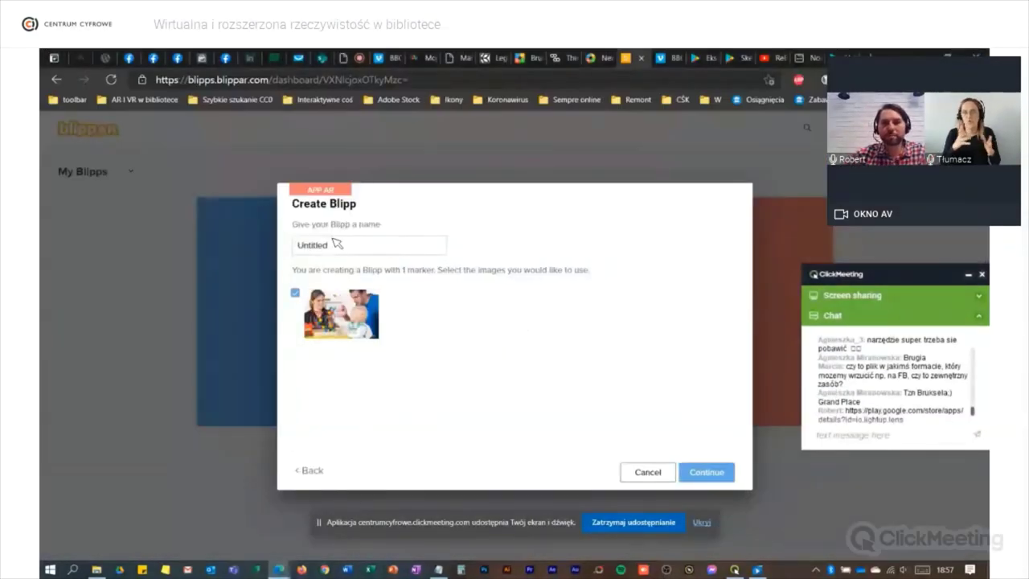
pyautogui.doubleClick(288, 246)
pyautogui.write('Rodzinka')
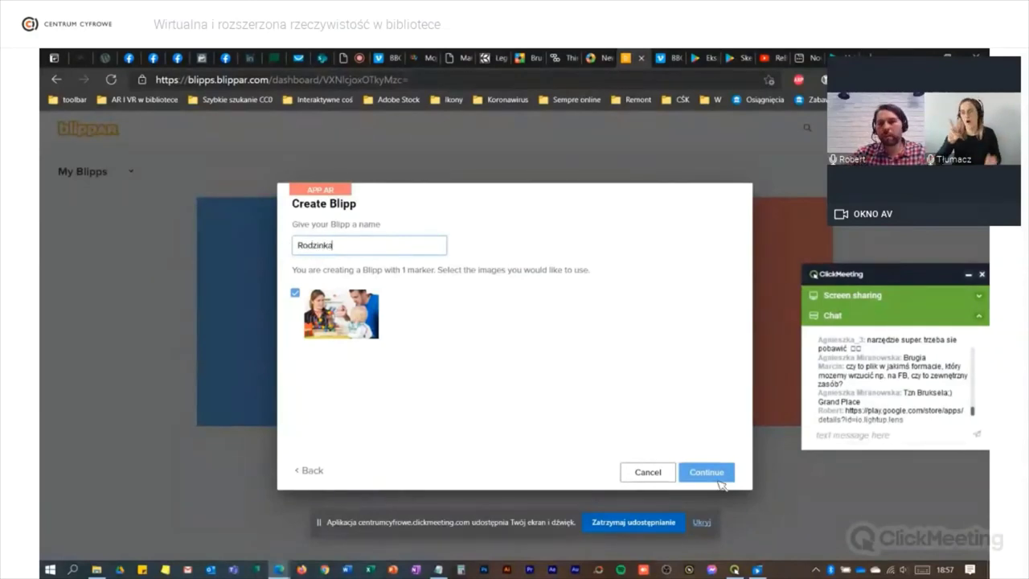
pyautogui.click(719, 479)
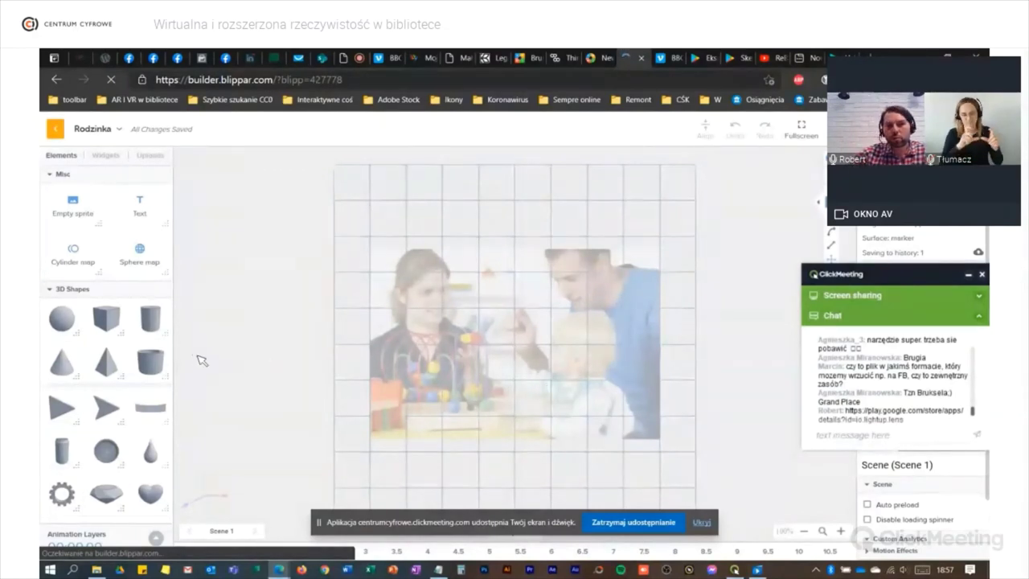
# Look through the Widgets list, then return to the Elements tab's 3D Shapes.
pyautogui.scroll(-5, 137, 376)
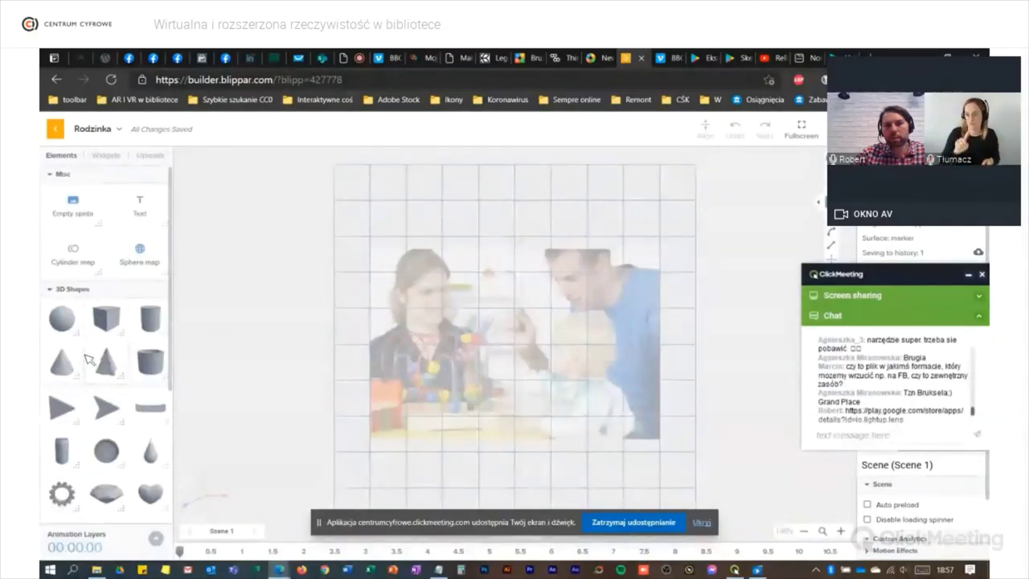
pyautogui.click(106, 155)
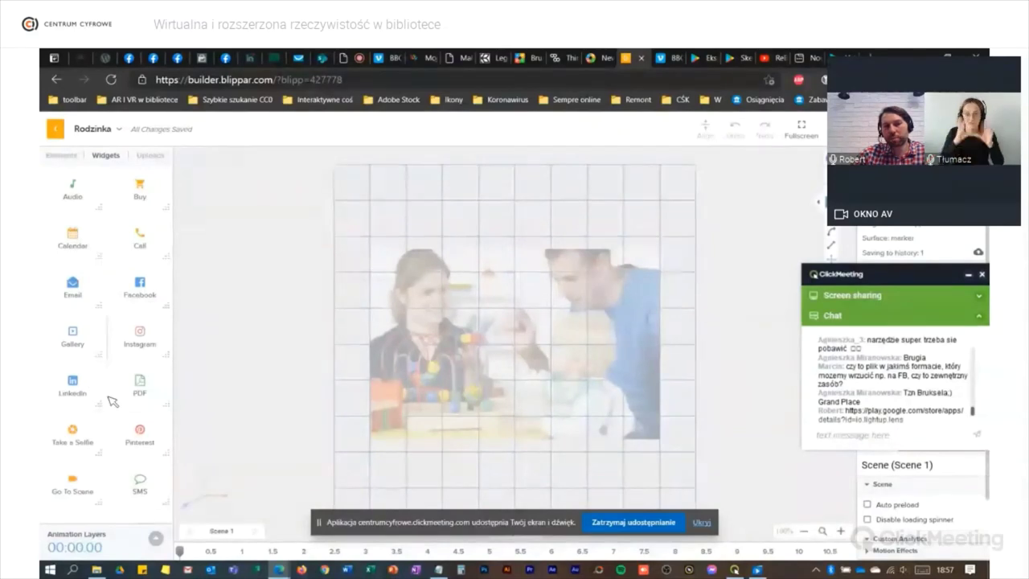
pyautogui.scroll(-1, 101, 426)
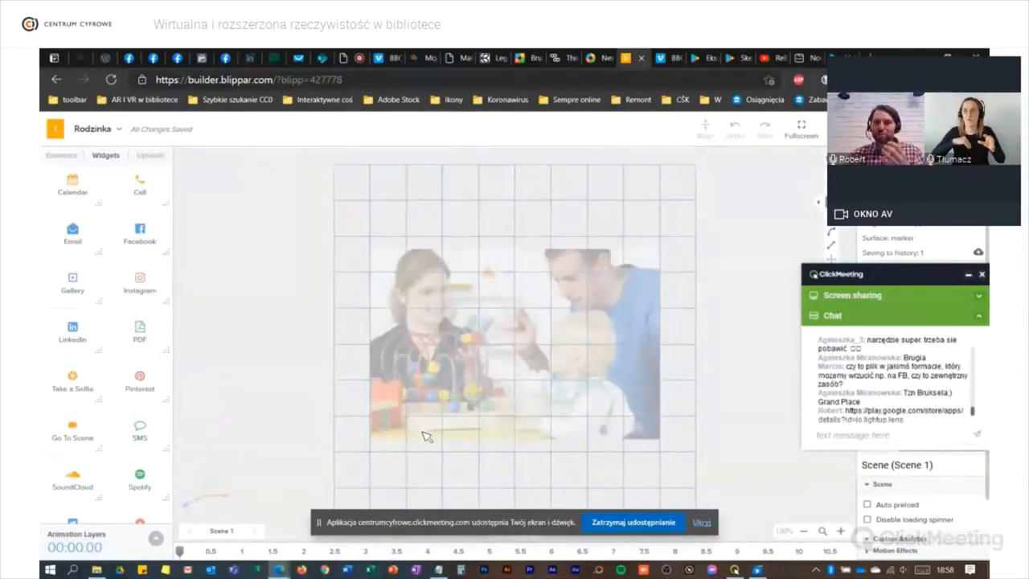
pyautogui.click(62, 155)
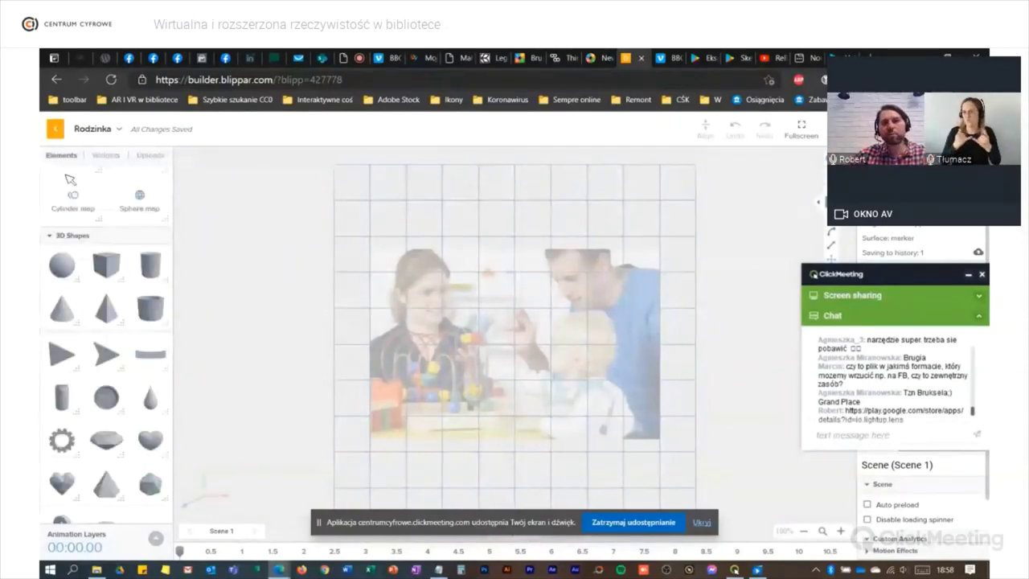
# Add a cube to the scene and move it toward the photo's top-left.
pyautogui.moveTo(105, 266); pyautogui.dragTo(471, 299)
pyautogui.click(117, 278)
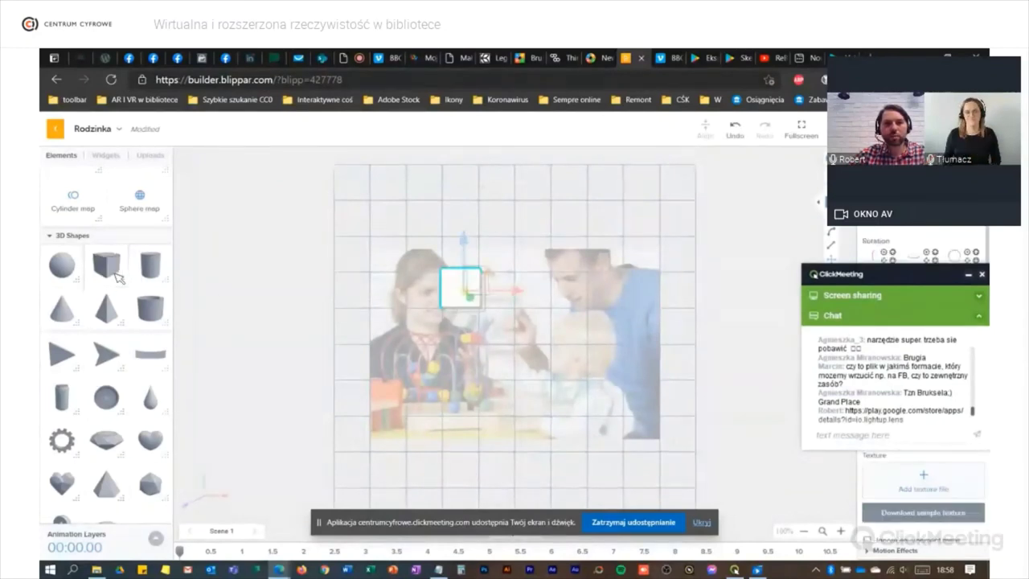
pyautogui.moveTo(477, 304); pyautogui.dragTo(661, 232)
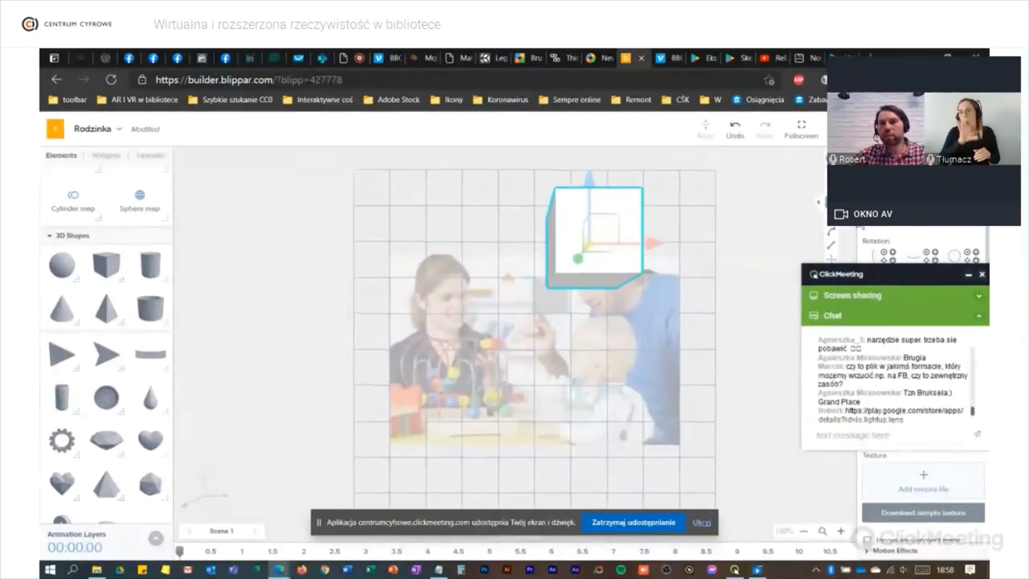
pyautogui.moveTo(818, 201); pyautogui.dragTo(256, 201)
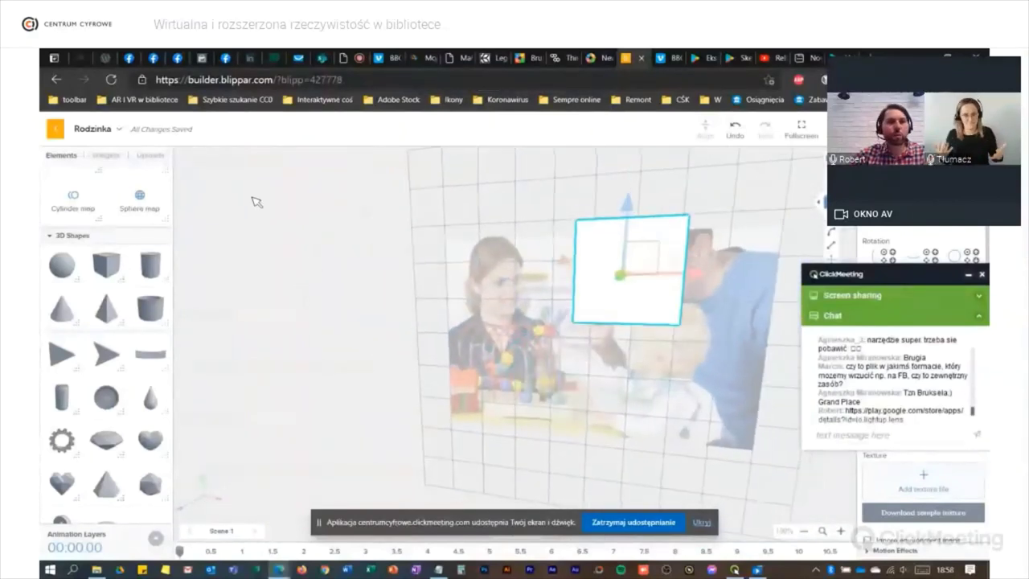
# Replace a YouTube widget with a video widget placed on the photo.
pyautogui.click(112, 157)
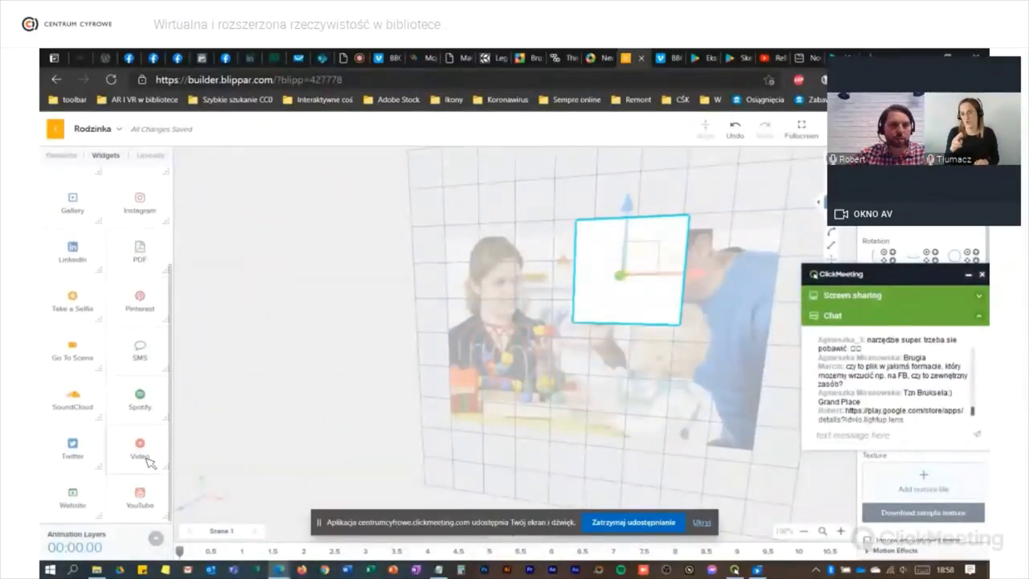
pyautogui.moveTo(143, 502); pyautogui.dragTo(479, 222)
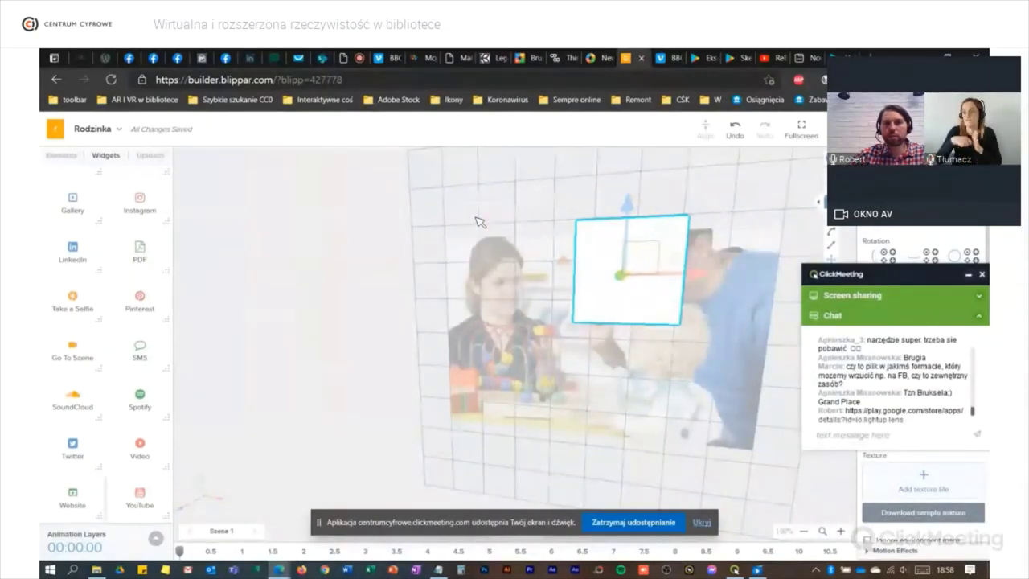
pyautogui.moveTo(489, 320); pyautogui.dragTo(519, 322)
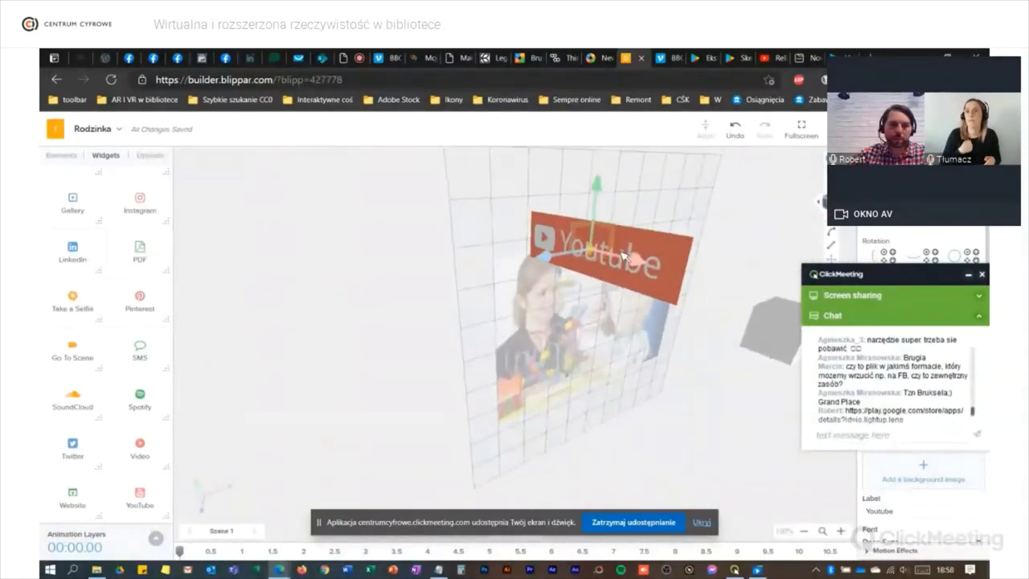
pyautogui.press('Delete')
pyautogui.moveTo(140, 446); pyautogui.dragTo(563, 298)
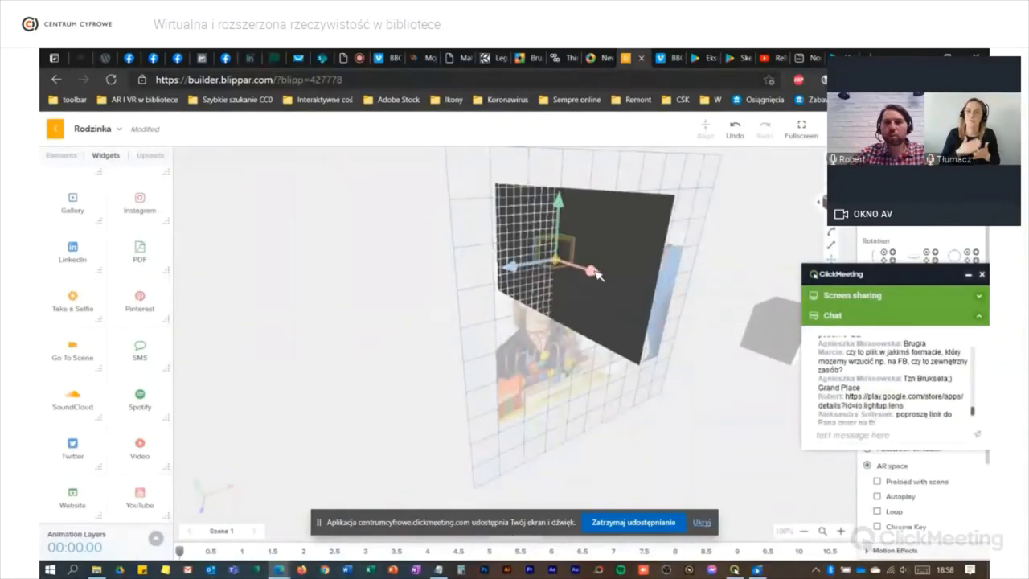
pyautogui.moveTo(691, 361); pyautogui.dragTo(568, 299)
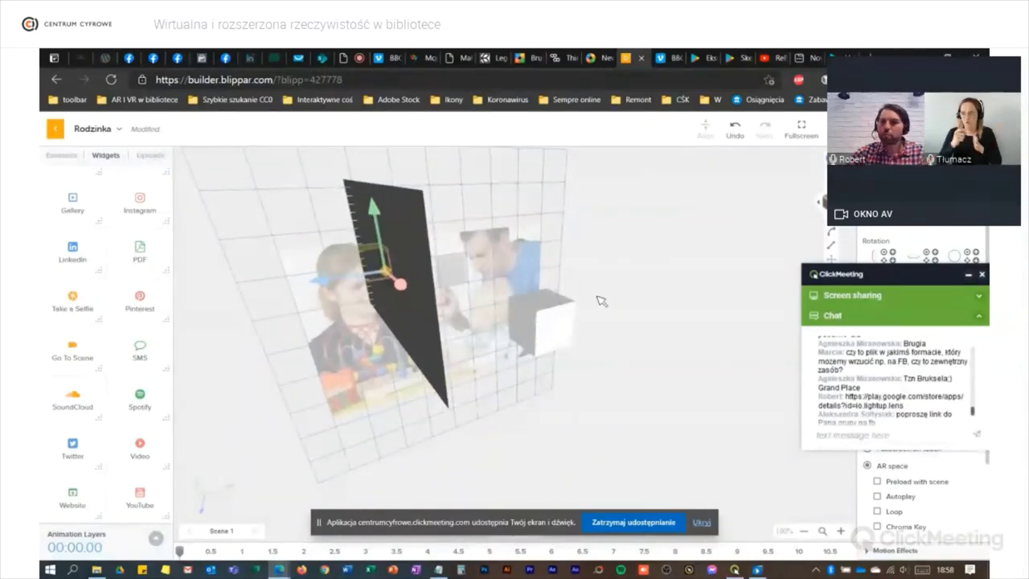
# Delete the black plane and orbit to check the remaining photo and cube.
pyautogui.moveTo(887, 279); pyautogui.dragTo(763, 269)
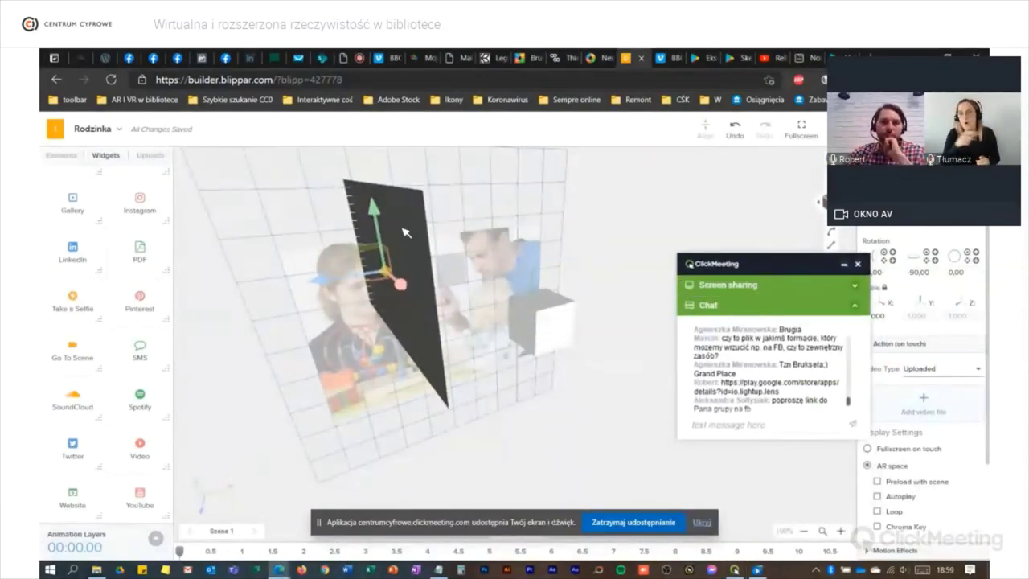
pyautogui.press('Delete')
pyautogui.moveTo(394, 278); pyautogui.dragTo(586, 278)
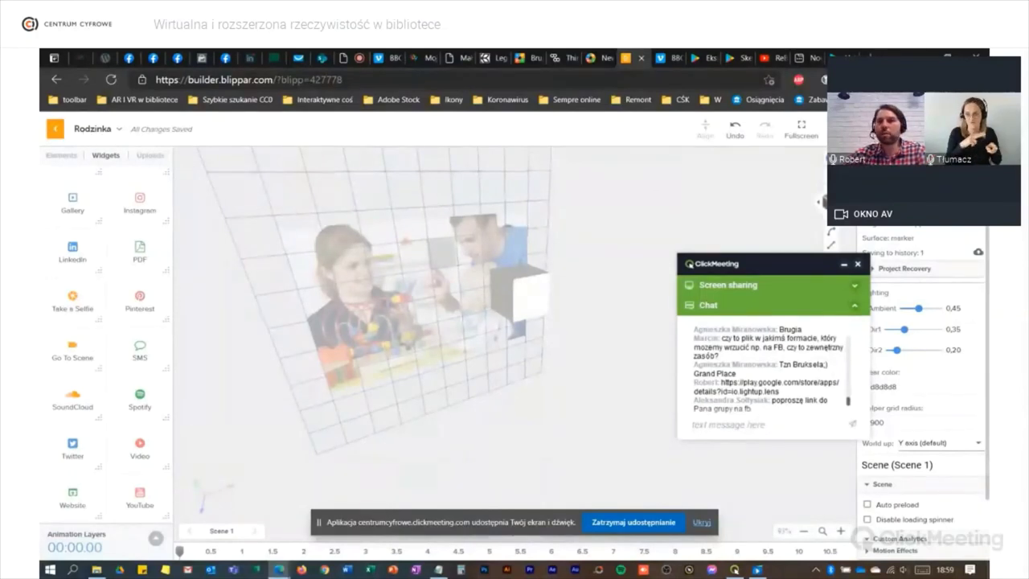
# Publish the Rodzinka blipp to test with the test code changed to biblioteka.
pyautogui.click(57, 131)
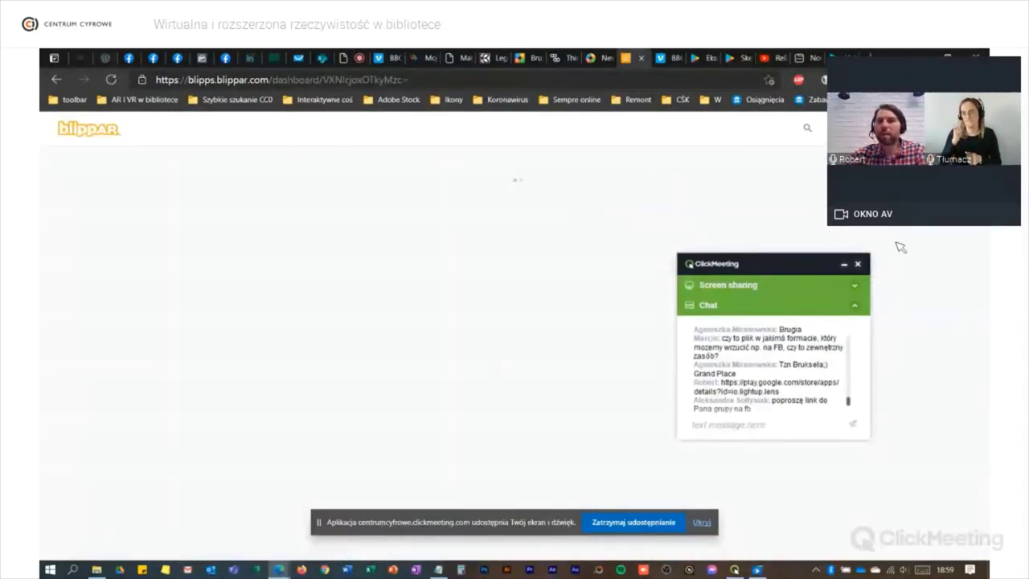
pyautogui.moveTo(804, 264); pyautogui.dragTo(936, 176)
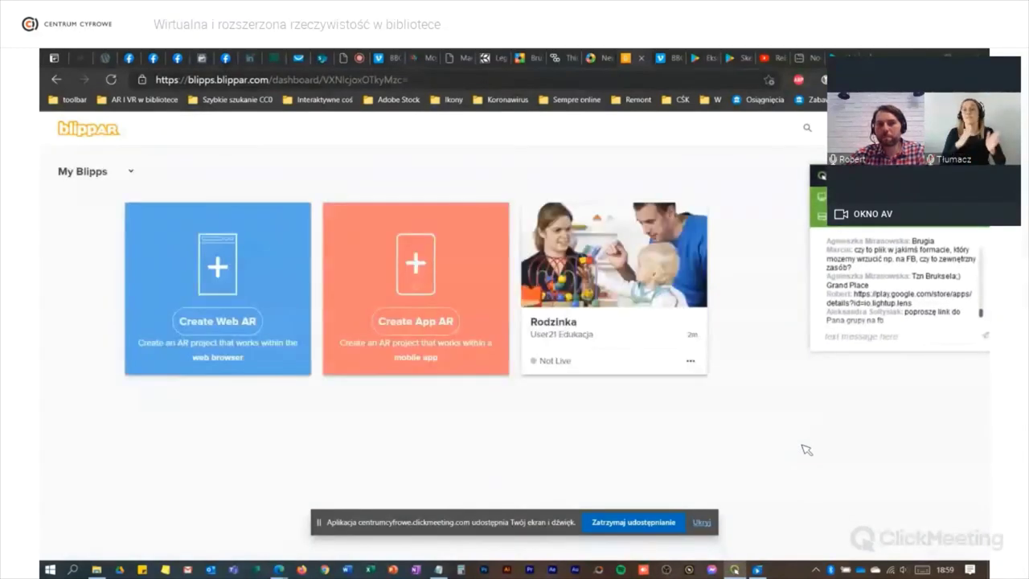
pyautogui.click(690, 361)
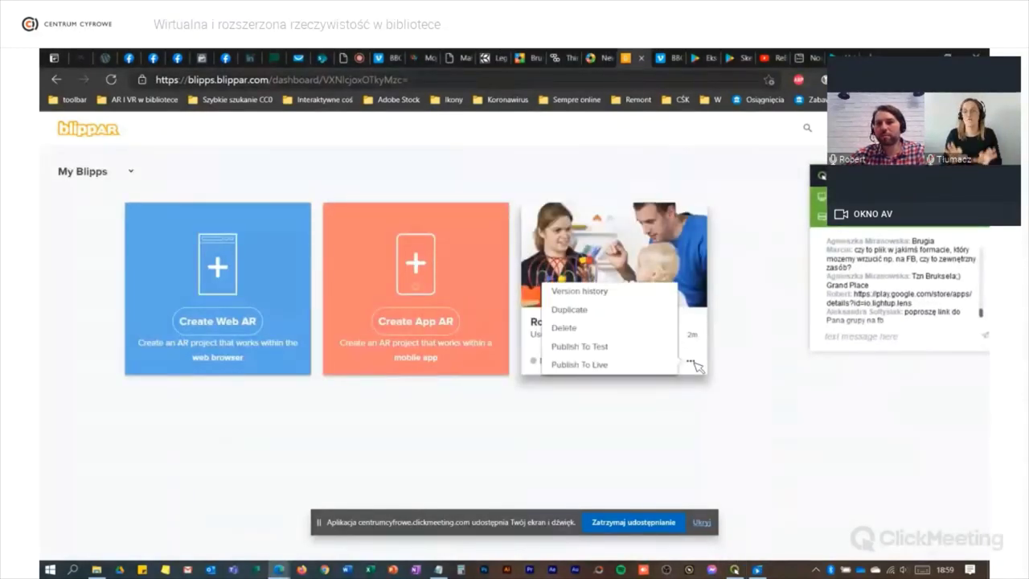
pyautogui.click(626, 353)
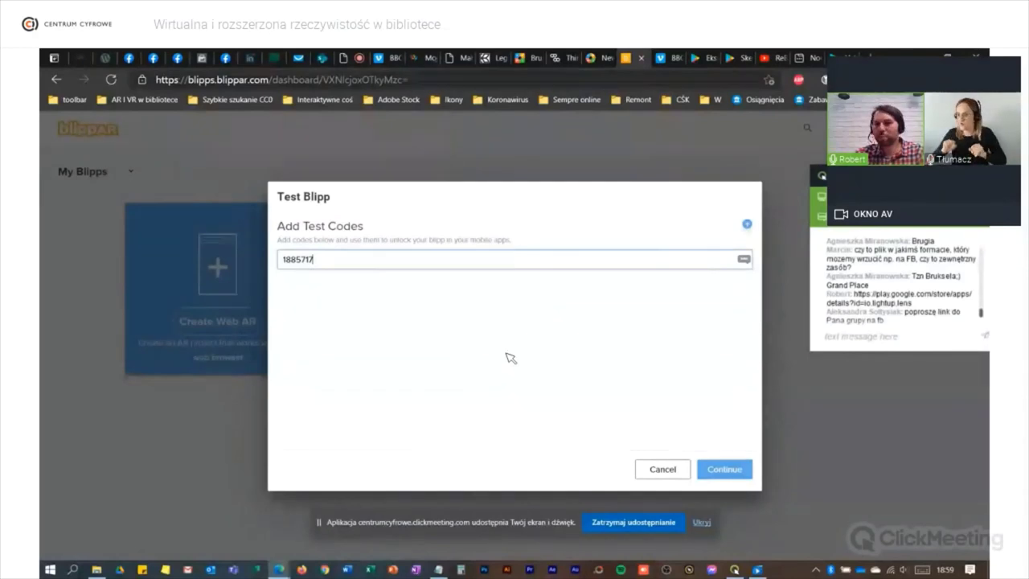
pyautogui.moveTo(334, 261); pyautogui.dragTo(271, 259)
pyautogui.write('biblioteka')
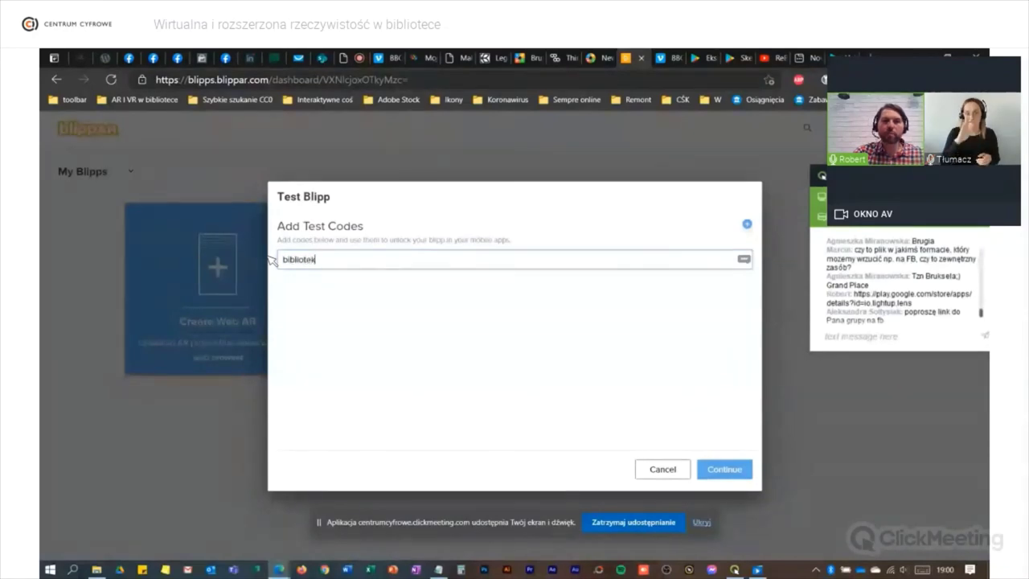
pyautogui.click(726, 469)
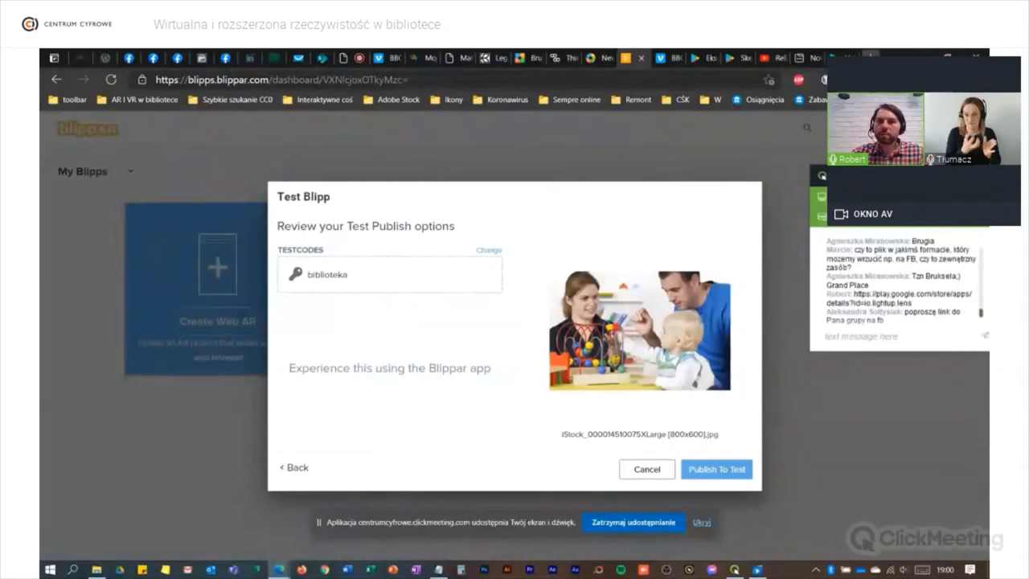
pyautogui.click(871, 54)
# Search the web for 'sklep play' and open the Google Play store.
pyautogui.write('skle')
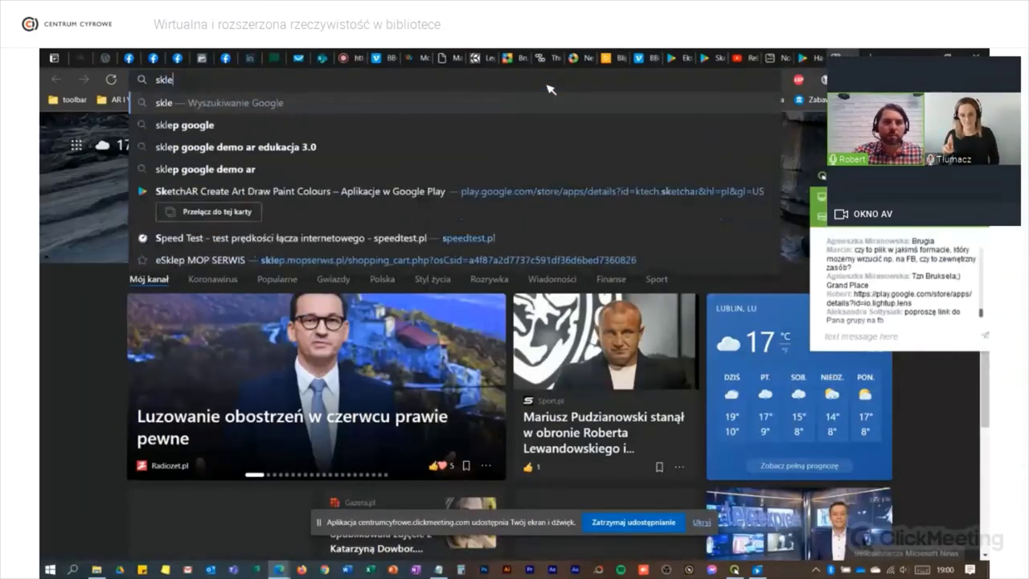
pyautogui.write('p blipp')
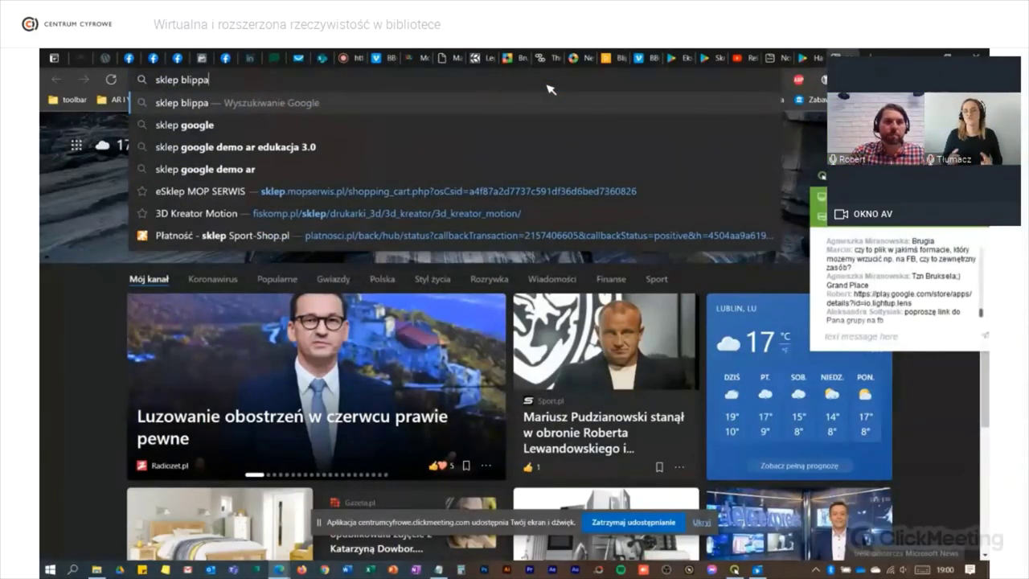
pyautogui.write('a')
pyautogui.press('Return')
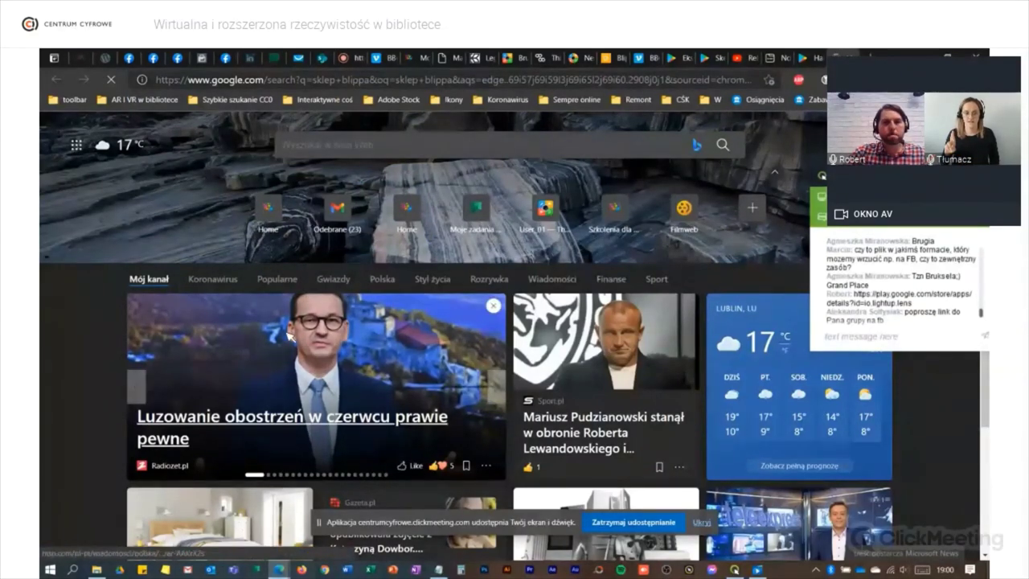
pyautogui.click(286, 81)
pyautogui.write('s')
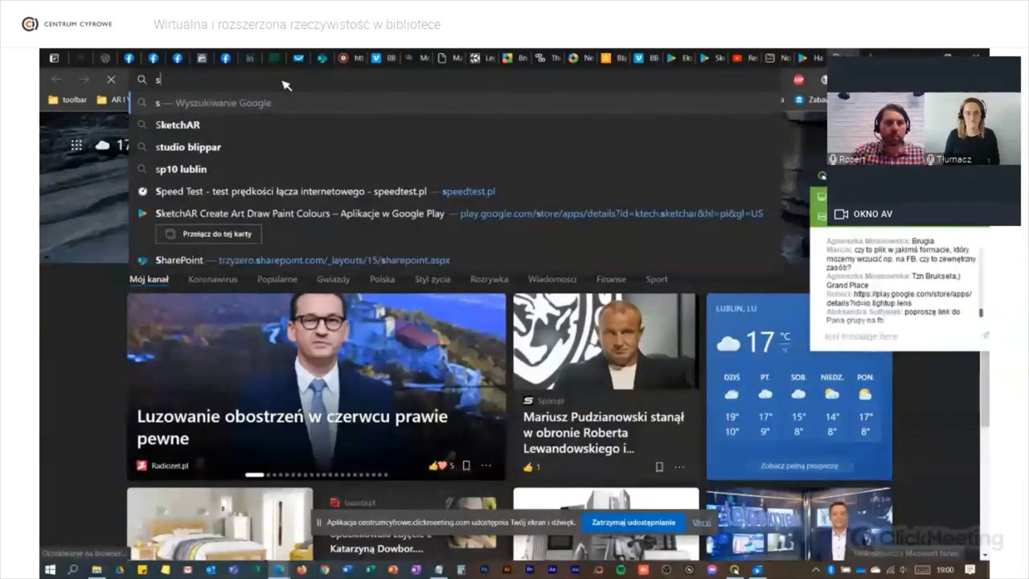
pyautogui.write('klep pla')
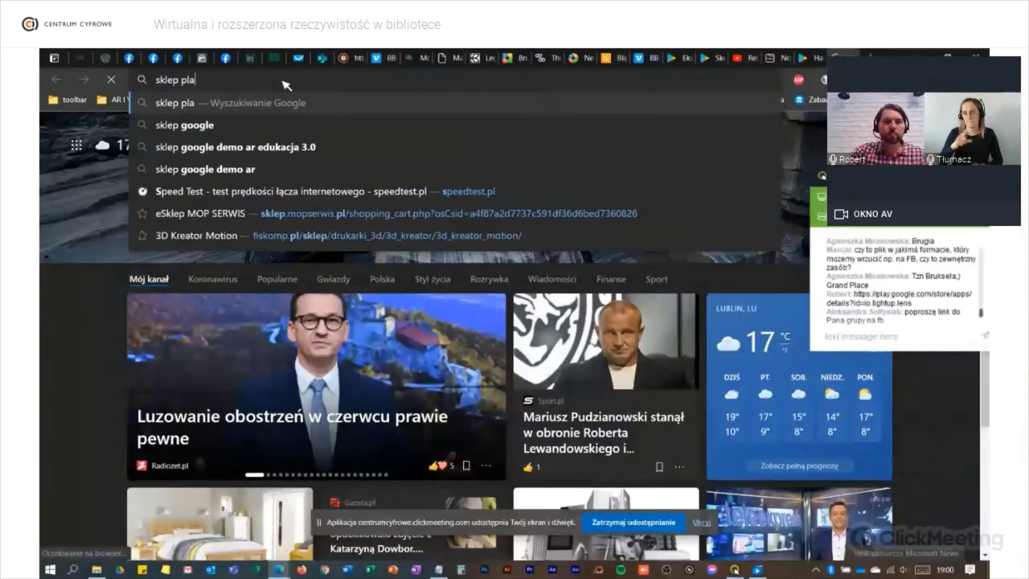
pyautogui.write('y')
pyautogui.press('Return')
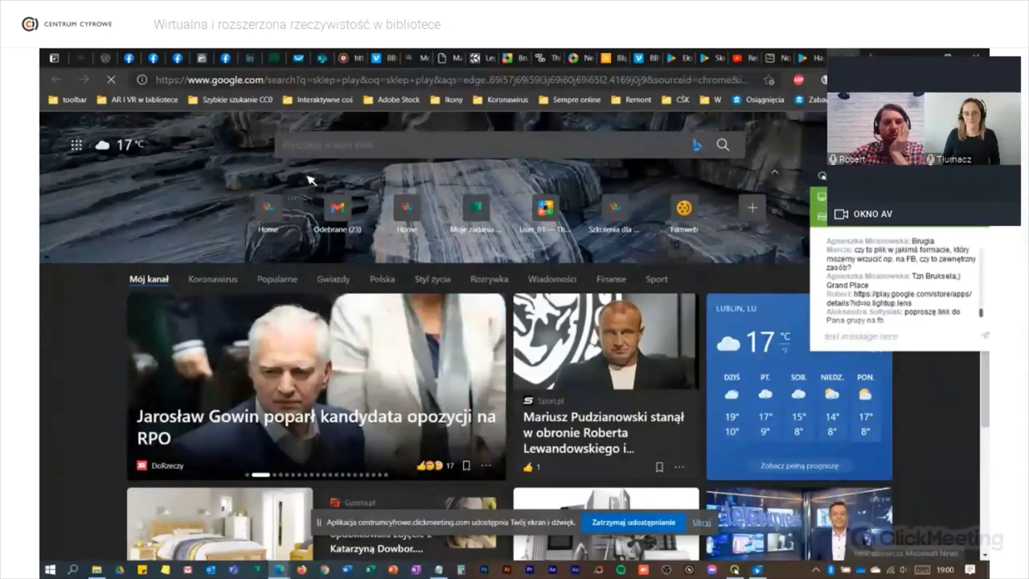
pyautogui.click(376, 84)
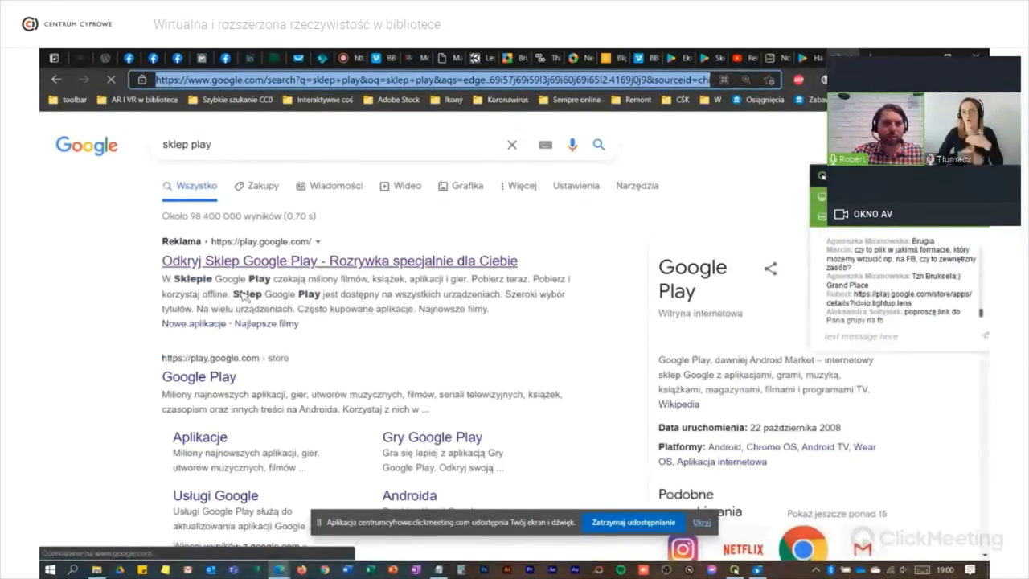
pyautogui.click(259, 266)
# Find the Blippar app in Google Play and copy its page address.
pyautogui.click(276, 138)
pyautogui.write('blippa')
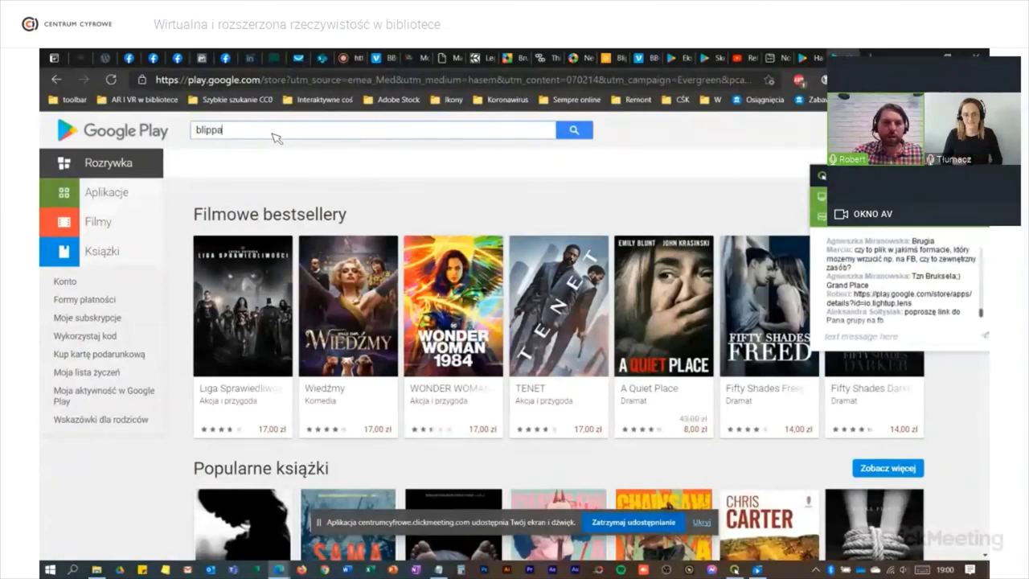
pyautogui.write('r')
pyautogui.press('Return')
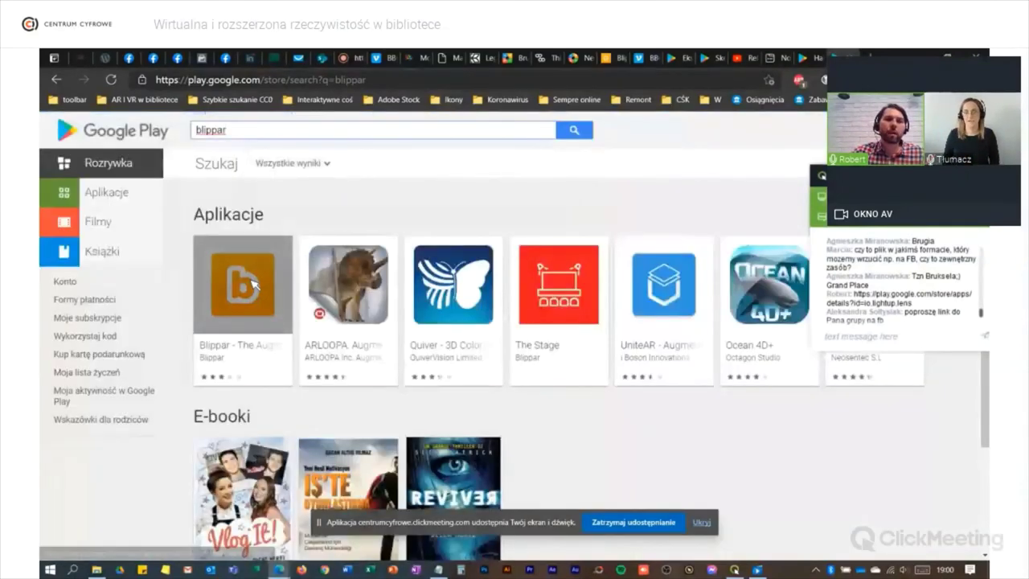
pyautogui.click(253, 283)
pyautogui.click(441, 81)
pyautogui.hotkey('ctrl', 'c')
# Post the Blippar app link in the meeting chat and return to the meeting tab.
pyautogui.click(875, 337)
pyautogui.hotkey('ctrl', 'v')
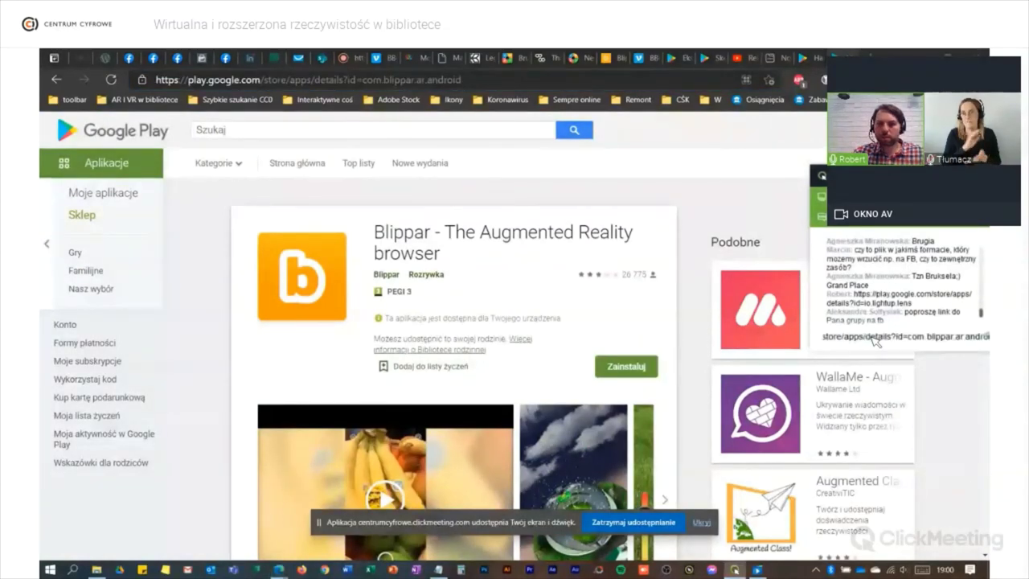
pyautogui.press('Return')
pyautogui.hotkey('alt', 'Tab')
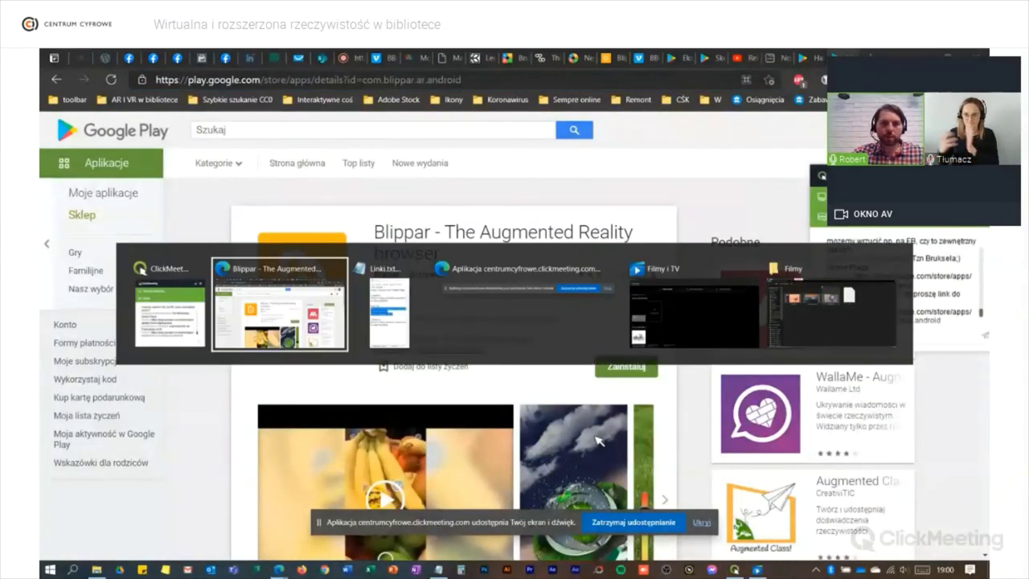
pyautogui.click(354, 59)
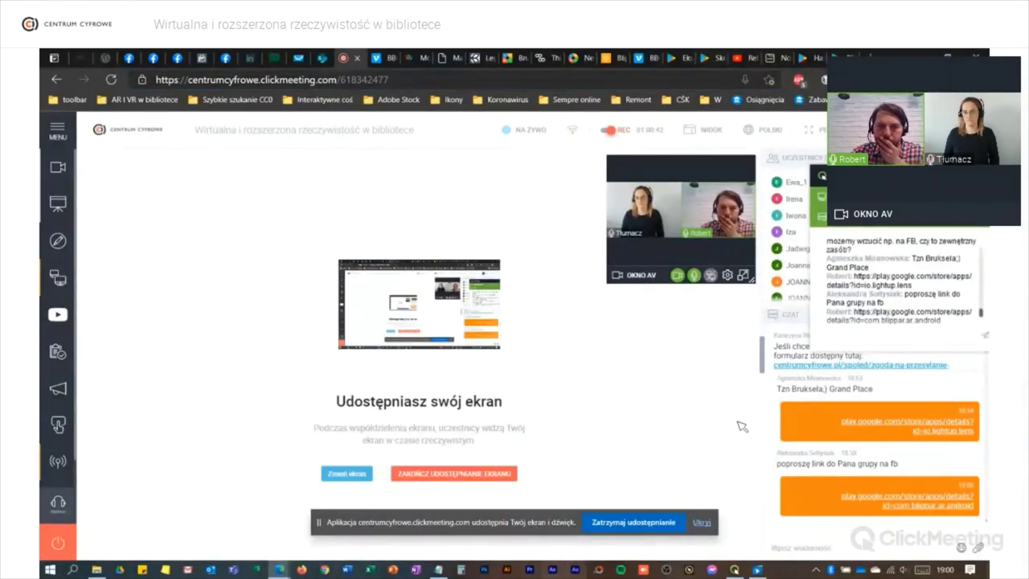
# Return to the Blippar tab showing the Test Blipp review with code biblioteka.
pyautogui.click(609, 59)
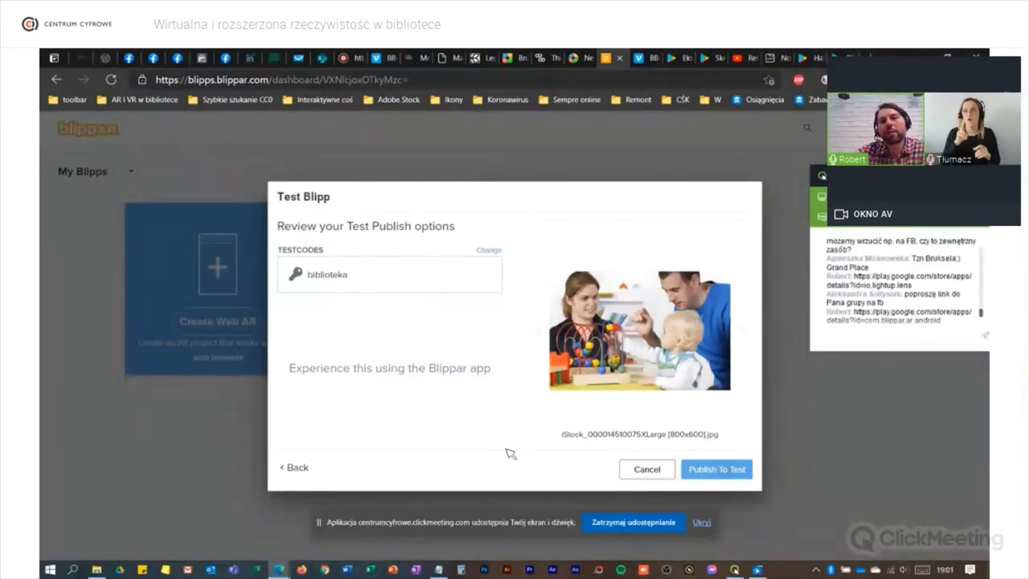
# Publish the Rodzinka blipp to test with code biblioteka, then stop screen sharing in ClickMeeting.
pyautogui.moveTo(352, 281); pyautogui.dragTo(306, 283)
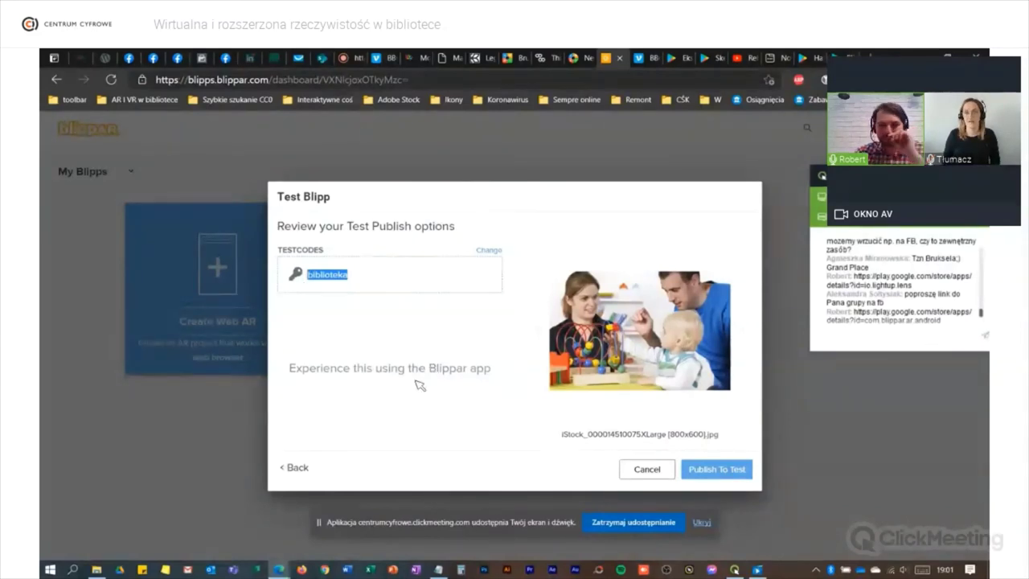
pyautogui.click(725, 474)
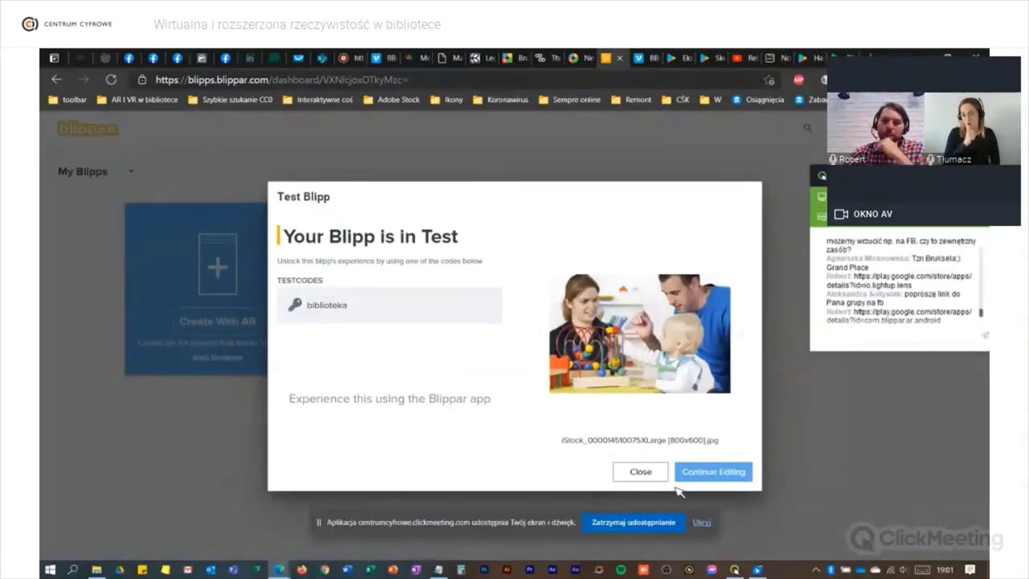
pyautogui.click(653, 473)
pyautogui.hotkey('alt', 'Tab')
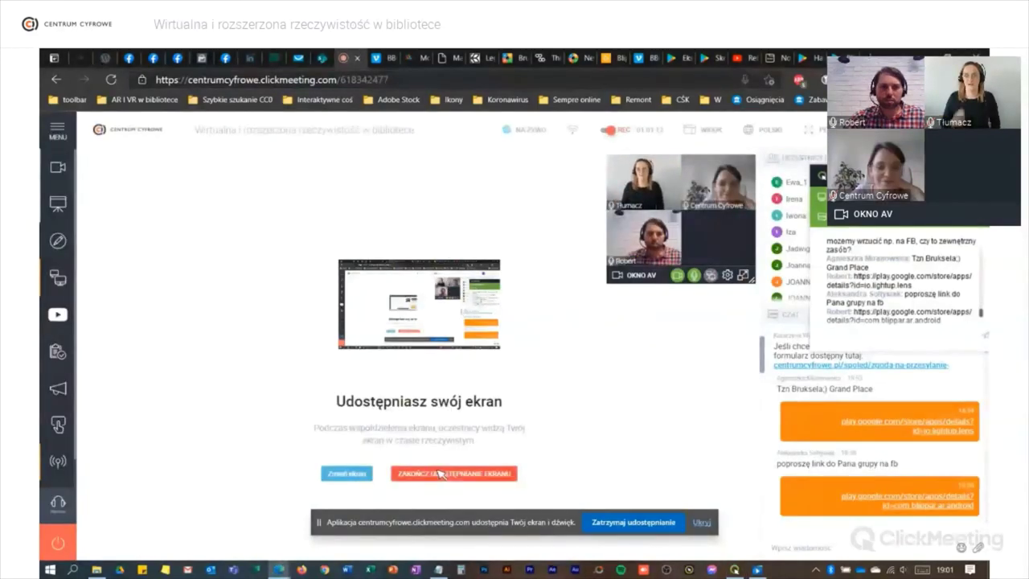
pyautogui.click(438, 474)
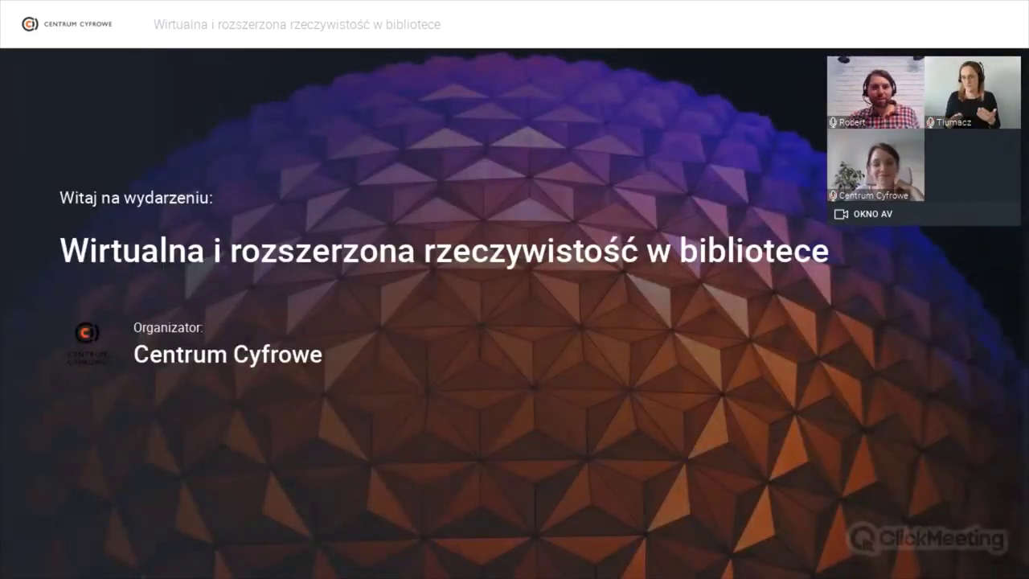